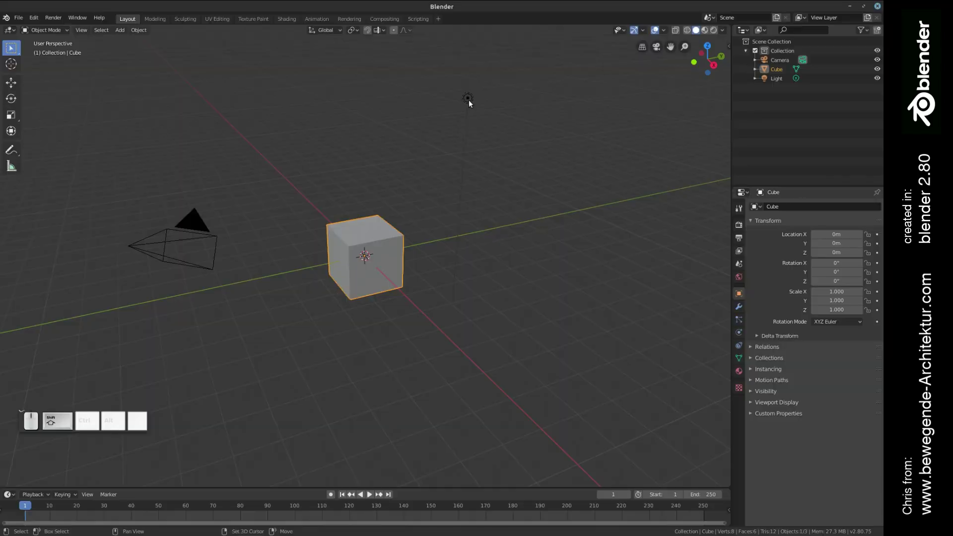
Delete the default cube and light and add a plane at the origin
{"action": "left_click", "coordinate": [468, 100], "text": "shift"}
{"action": "key", "text": "x"}
{"action": "left_click", "coordinate": [359, 242]}
{"action": "key", "text": "shift+a"}
{"action": "mouse_move", "coordinate": [359, 242]}
{"action": "left_click", "coordinate": [397, 244]}
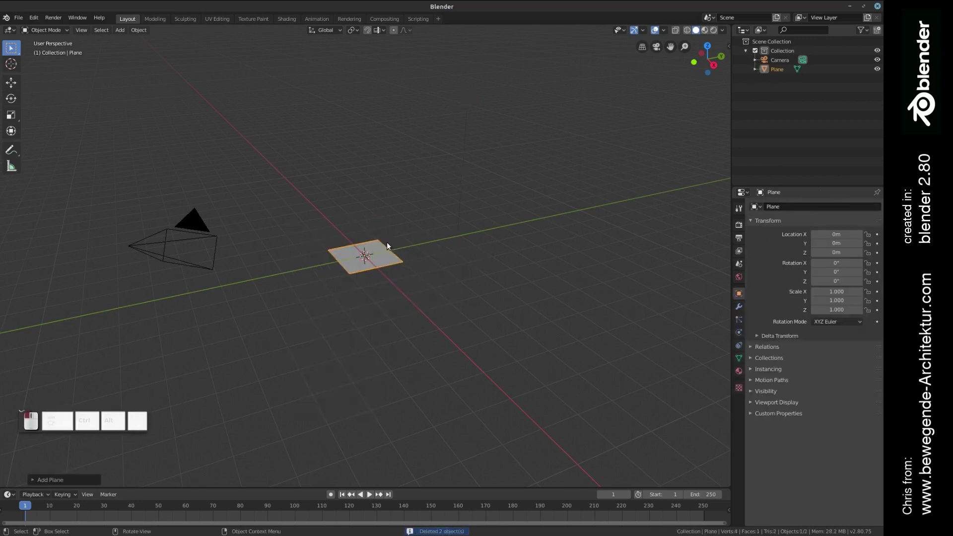
Give the plane a Hair particle system with 250 strands of 10 segments
{"action": "left_click", "coordinate": [739, 320]}
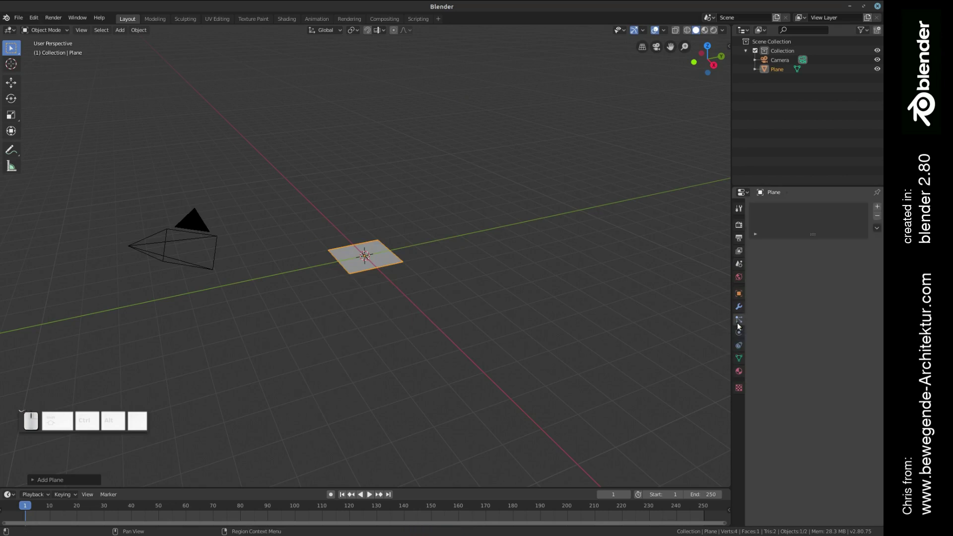
{"action": "left_click", "coordinate": [877, 206]}
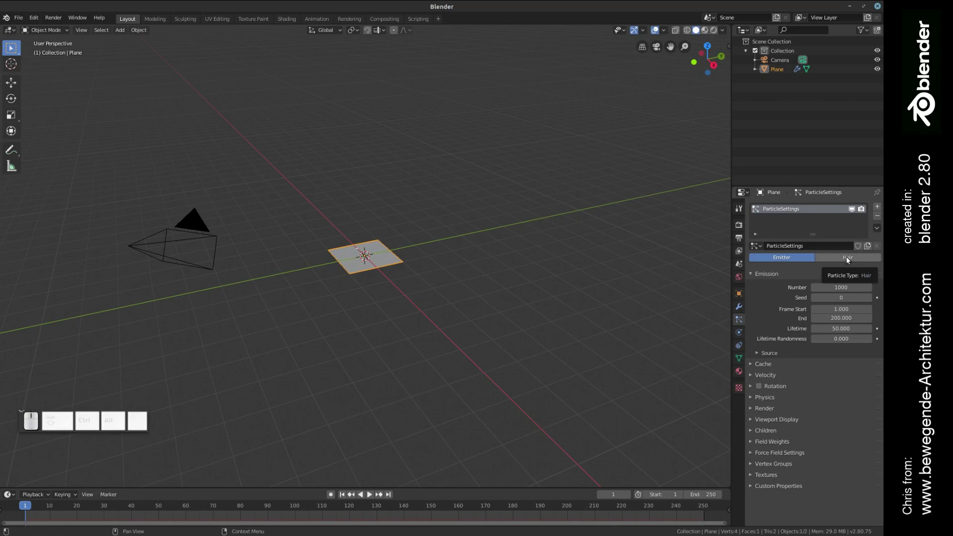
{"action": "left_click", "coordinate": [848, 258]}
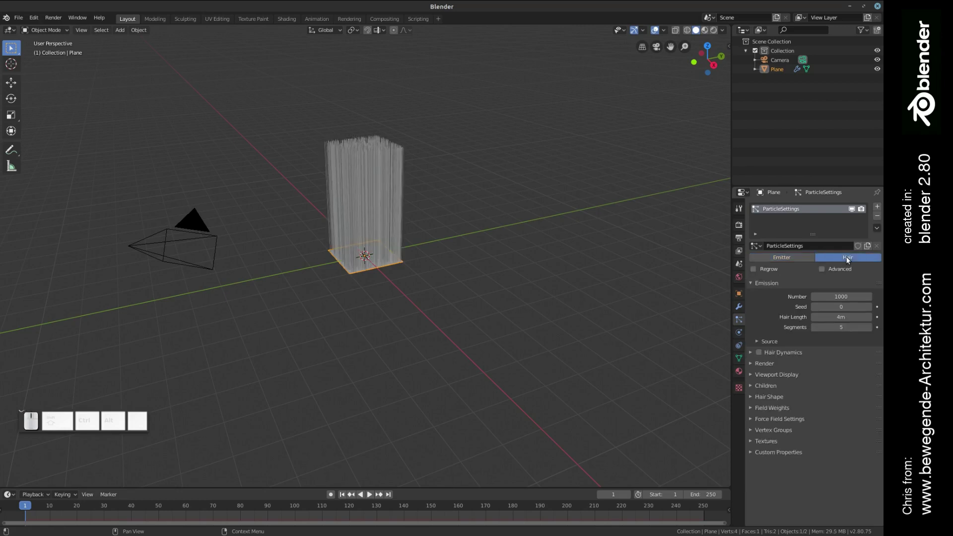
{"action": "left_click", "coordinate": [840, 297]}
{"action": "type", "text": "250"}
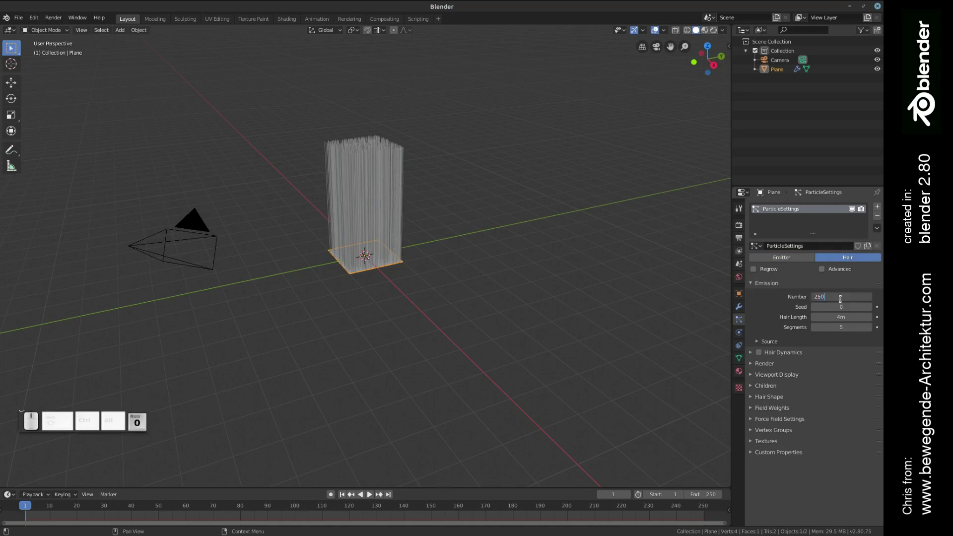
{"action": "key", "text": "Return"}
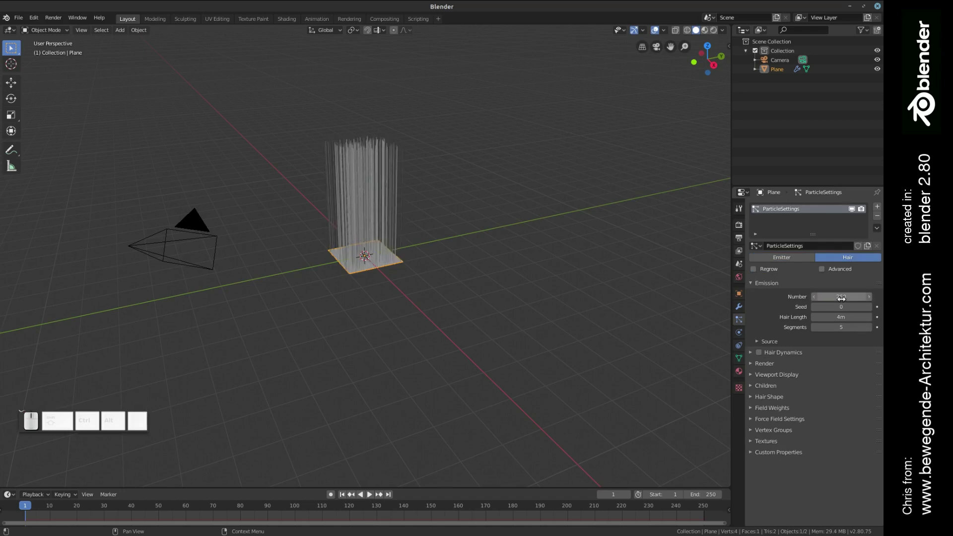
{"action": "left_click", "coordinate": [840, 327]}
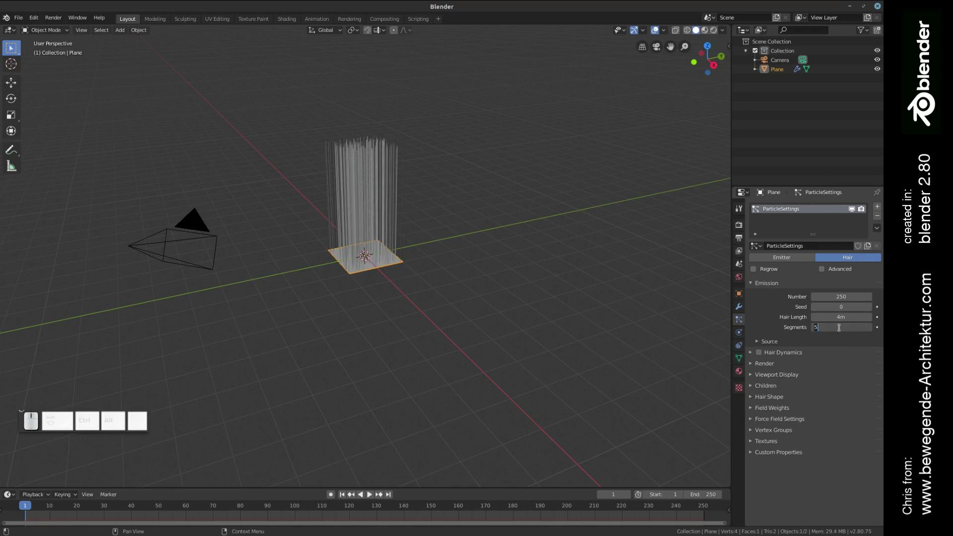
{"action": "type", "text": "10"}
{"action": "key", "text": "Return"}
{"action": "middle_click_drag", "start_coordinate": [574, 219], "coordinate": [403, 240]}
{"action": "scroll", "coordinate": [397, 242], "scroll_direction": "up", "scroll_amount": 3}
In Particle Edit mode, comb the upper hair strands leftward with a 142 px Comb brush
{"action": "left_click", "coordinate": [42, 29]}
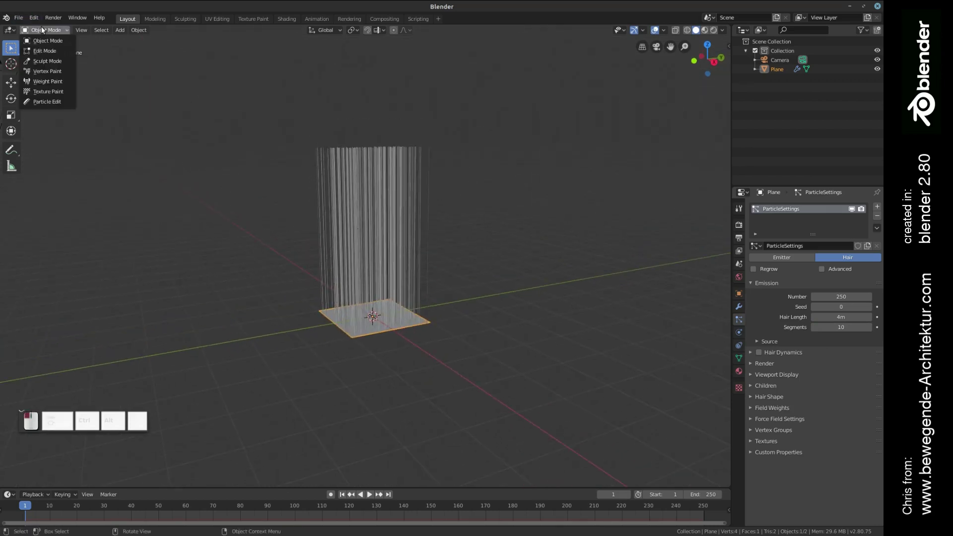
{"action": "left_click", "coordinate": [59, 100]}
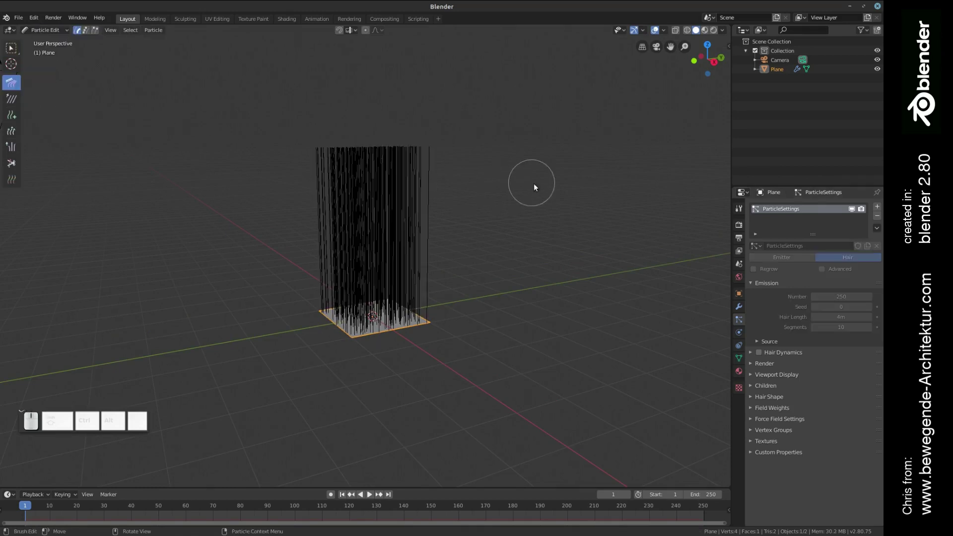
{"action": "key", "text": "n"}
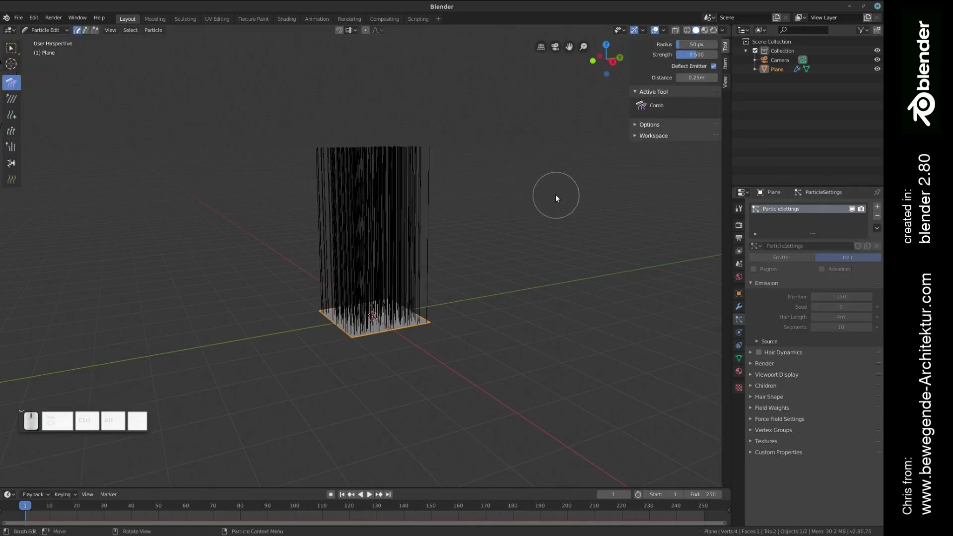
{"action": "mouse_move", "coordinate": [412, 169]}
{"action": "left_mouse_down"}
{"action": "mouse_move", "coordinate": [283, 240]}
{"action": "mouse_move", "coordinate": [418, 156]}
{"action": "mouse_move", "coordinate": [435, 194]}
{"action": "mouse_move", "coordinate": [445, 139]}
{"action": "mouse_move", "coordinate": [442, 169]}
{"action": "mouse_move", "coordinate": [422, 174]}
{"action": "left_mouse_up"}
{"action": "scroll", "coordinate": [413, 187], "scroll_direction": "up", "scroll_amount": 2}
{"action": "scroll", "coordinate": [413, 187], "scroll_direction": "down", "scroll_amount": 1}
{"action": "middle_click_drag", "start_coordinate": [489, 130], "coordinate": [441, 171], "text": "shift"}
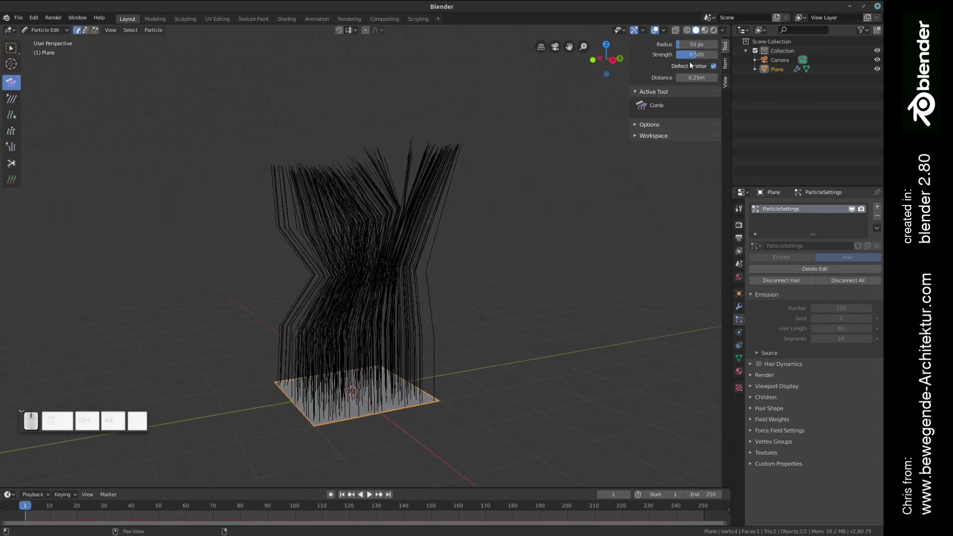
{"action": "left_click_drag", "start_coordinate": [677, 44], "coordinate": [709, 44]}
{"action": "mouse_move", "coordinate": [497, 184]}
{"action": "left_mouse_down"}
{"action": "mouse_move", "coordinate": [417, 245]}
{"action": "mouse_move", "coordinate": [243, 258]}
{"action": "mouse_move", "coordinate": [541, 208]}
{"action": "mouse_move", "coordinate": [379, 198]}
{"action": "mouse_move", "coordinate": [491, 97]}
{"action": "mouse_move", "coordinate": [536, 112]}
{"action": "left_mouse_up"}
{"action": "mouse_move", "coordinate": [382, 312]}
{"action": "left_mouse_down"}
{"action": "mouse_move", "coordinate": [307, 246]}
{"action": "mouse_move", "coordinate": [312, 227]}
{"action": "mouse_move", "coordinate": [373, 301]}
{"action": "mouse_move", "coordinate": [243, 206]}
{"action": "mouse_move", "coordinate": [210, 229]}
{"action": "left_mouse_up"}
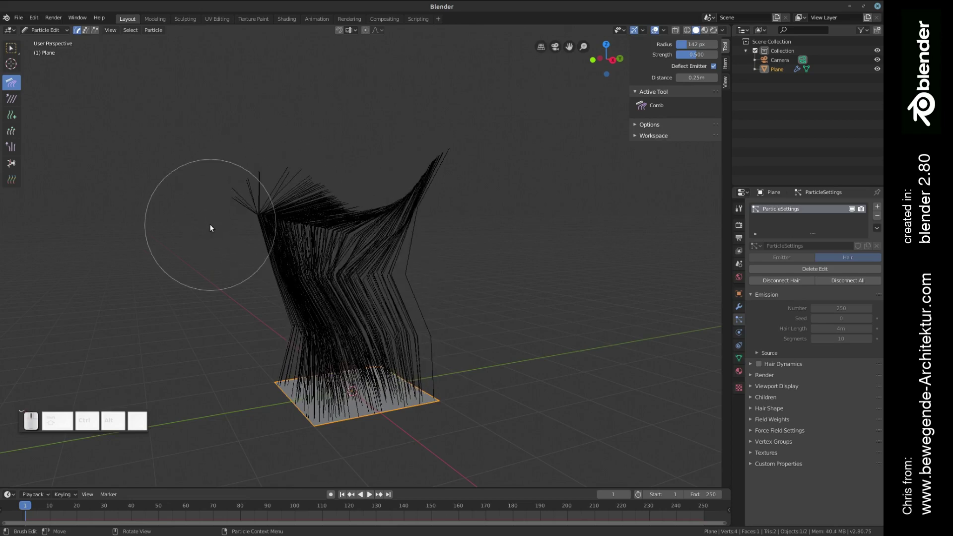
Grow the strands much taller with the Length brush, then comb the bend downward
{"action": "left_click", "coordinate": [15, 133]}
{"action": "mouse_move", "coordinate": [253, 179]}
{"action": "left_mouse_down"}
{"action": "mouse_move", "coordinate": [316, 197]}
{"action": "mouse_move", "coordinate": [364, 190]}
{"action": "mouse_move", "coordinate": [291, 129]}
{"action": "mouse_move", "coordinate": [310, 94]}
{"action": "mouse_move", "coordinate": [375, 135]}
{"action": "mouse_move", "coordinate": [425, 192]}
{"action": "mouse_move", "coordinate": [390, 141]}
{"action": "mouse_move", "coordinate": [424, 153]}
{"action": "mouse_move", "coordinate": [458, 117]}
{"action": "mouse_move", "coordinate": [355, 96]}
{"action": "mouse_move", "coordinate": [416, 88]}
{"action": "mouse_move", "coordinate": [371, 93]}
{"action": "mouse_move", "coordinate": [392, 145]}
{"action": "mouse_move", "coordinate": [347, 113]}
{"action": "mouse_move", "coordinate": [360, 139]}
{"action": "mouse_move", "coordinate": [383, 128]}
{"action": "mouse_move", "coordinate": [390, 162]}
{"action": "mouse_move", "coordinate": [422, 207]}
{"action": "mouse_move", "coordinate": [315, 122]}
{"action": "mouse_move", "coordinate": [333, 134]}
{"action": "left_mouse_up"}
{"action": "mouse_move", "coordinate": [333, 134]}
{"action": "middle_mouse_down", "text": "shift"}
{"action": "mouse_move", "coordinate": [353, 124]}
{"action": "mouse_move", "coordinate": [353, 168]}
{"action": "middle_mouse_up", "text": "shift"}
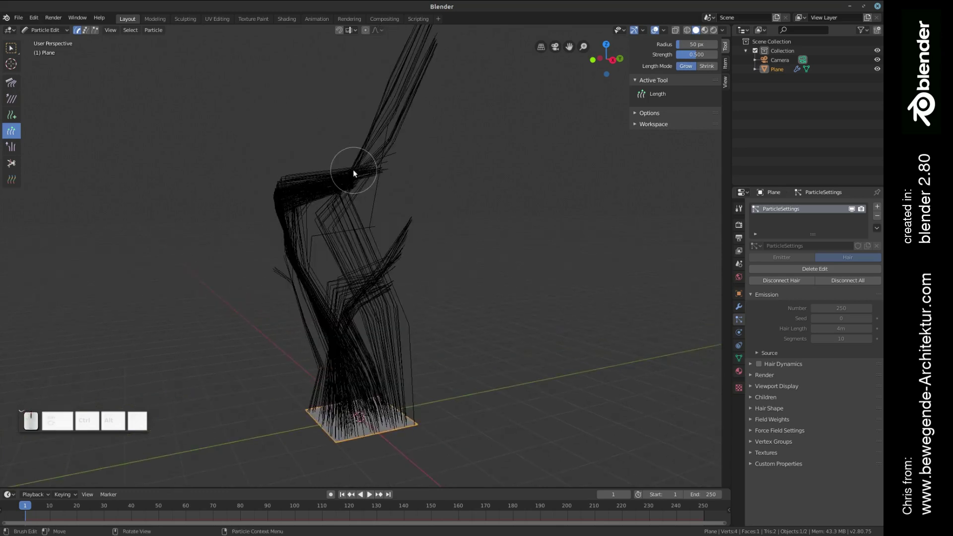
{"action": "left_click", "coordinate": [11, 82]}
{"action": "mouse_move", "coordinate": [318, 199]}
{"action": "left_mouse_down"}
{"action": "mouse_move", "coordinate": [337, 227]}
{"action": "mouse_move", "coordinate": [313, 273]}
{"action": "mouse_move", "coordinate": [389, 258]}
{"action": "mouse_move", "coordinate": [316, 248]}
{"action": "mouse_move", "coordinate": [326, 219]}
{"action": "mouse_move", "coordinate": [269, 302]}
{"action": "mouse_move", "coordinate": [347, 320]}
{"action": "mouse_move", "coordinate": [362, 308]}
{"action": "left_mouse_up"}
{"action": "middle_click_drag", "start_coordinate": [189, 279], "coordinate": [188, 249]}
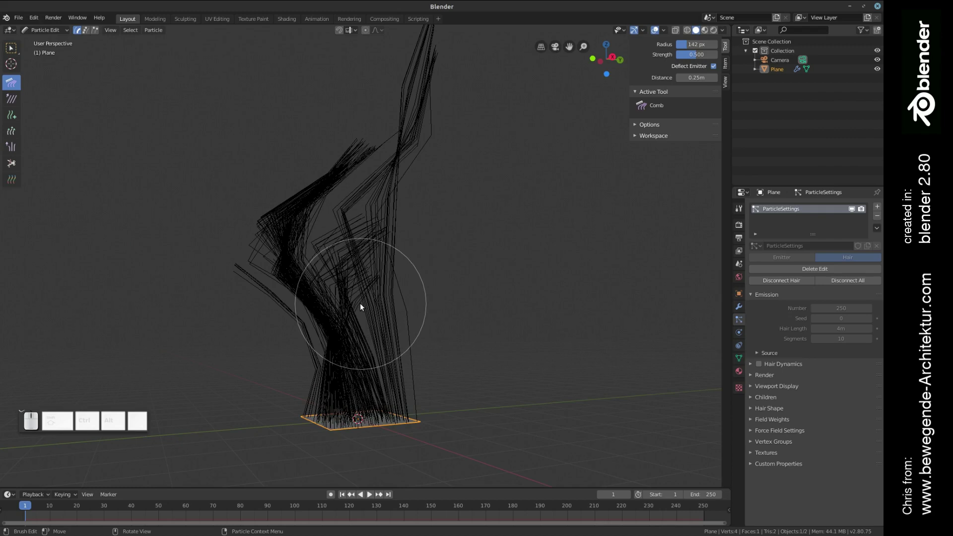
Set the hair edit Path Steps to 10 so strands draw as smooth curves
{"action": "left_click", "coordinate": [649, 125]}
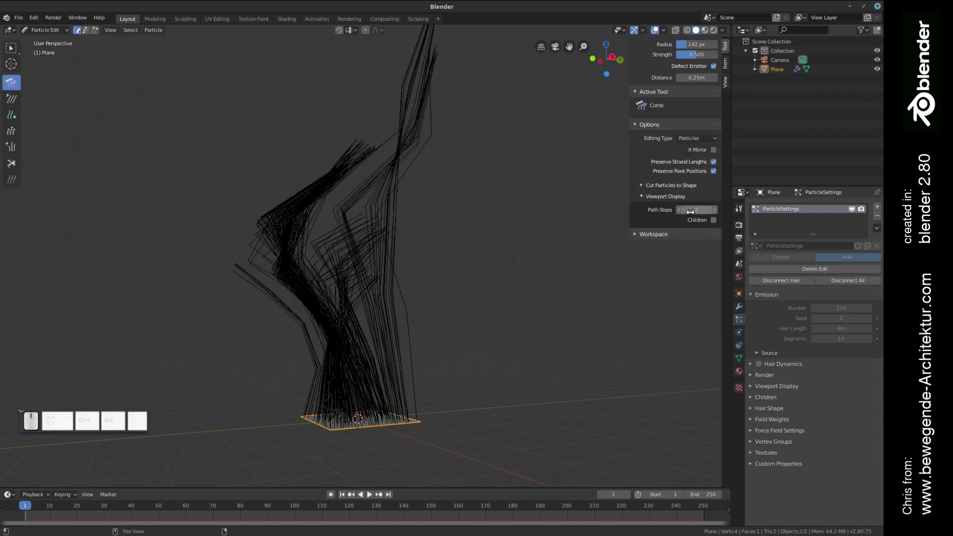
{"action": "mouse_move", "coordinate": [683, 209]}
{"action": "left_mouse_down"}
{"action": "mouse_move", "coordinate": [702, 209]}
{"action": "mouse_move", "coordinate": [682, 209]}
{"action": "left_mouse_up"}
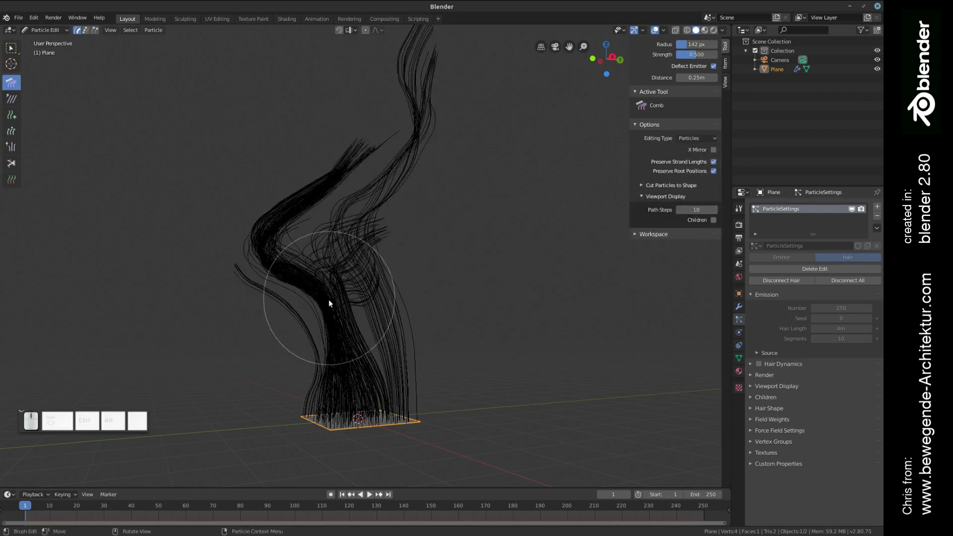
{"action": "scroll", "coordinate": [307, 282], "scroll_direction": "up", "scroll_amount": 3}
{"action": "scroll", "coordinate": [355, 284], "scroll_direction": "down", "scroll_amount": 4}
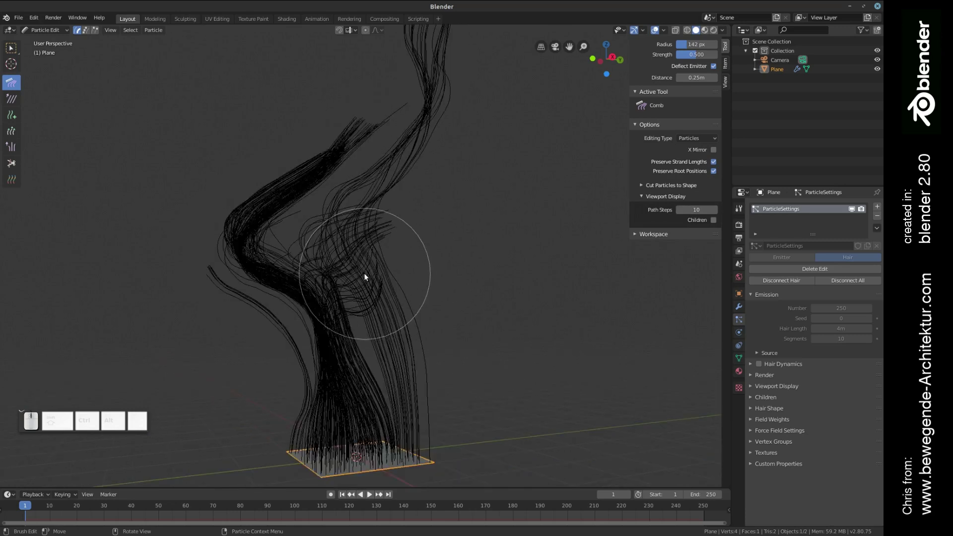
Comb the middle and upper strands into a flowing S-curve
{"action": "mouse_move", "coordinate": [373, 242]}
{"action": "left_mouse_down"}
{"action": "mouse_move", "coordinate": [350, 224]}
{"action": "mouse_move", "coordinate": [310, 224]}
{"action": "mouse_move", "coordinate": [357, 238]}
{"action": "mouse_move", "coordinate": [336, 258]}
{"action": "mouse_move", "coordinate": [402, 97]}
{"action": "left_mouse_up"}
{"action": "mouse_move", "coordinate": [448, 255]}
{"action": "middle_mouse_down"}
{"action": "mouse_move", "coordinate": [381, 299]}
{"action": "mouse_move", "coordinate": [508, 295]}
{"action": "mouse_move", "coordinate": [451, 306]}
{"action": "middle_mouse_up"}
{"action": "mouse_move", "coordinate": [408, 269]}
{"action": "left_mouse_down"}
{"action": "mouse_move", "coordinate": [437, 290]}
{"action": "mouse_move", "coordinate": [438, 305]}
{"action": "mouse_move", "coordinate": [351, 270]}
{"action": "left_mouse_up"}
{"action": "mouse_move", "coordinate": [351, 270]}
{"action": "middle_mouse_down"}
{"action": "mouse_move", "coordinate": [421, 315]}
{"action": "mouse_move", "coordinate": [376, 314]}
{"action": "mouse_move", "coordinate": [415, 304]}
{"action": "mouse_move", "coordinate": [432, 319]}
{"action": "mouse_move", "coordinate": [392, 315]}
{"action": "mouse_move", "coordinate": [408, 315]}
{"action": "middle_mouse_up"}
{"action": "mouse_move", "coordinate": [408, 315]}
{"action": "left_mouse_down"}
{"action": "mouse_move", "coordinate": [300, 317]}
{"action": "mouse_move", "coordinate": [341, 304]}
{"action": "mouse_move", "coordinate": [350, 248]}
{"action": "left_mouse_up"}
{"action": "mouse_move", "coordinate": [351, 248]}
{"action": "middle_mouse_down"}
{"action": "mouse_move", "coordinate": [359, 290]}
{"action": "mouse_move", "coordinate": [377, 287]}
{"action": "mouse_move", "coordinate": [358, 281]}
{"action": "mouse_move", "coordinate": [370, 289]}
{"action": "middle_mouse_up"}
{"action": "mouse_move", "coordinate": [401, 121]}
{"action": "left_mouse_down"}
{"action": "mouse_move", "coordinate": [415, 123]}
{"action": "mouse_move", "coordinate": [417, 189]}
{"action": "left_mouse_up"}
{"action": "mouse_move", "coordinate": [417, 190]}
{"action": "middle_mouse_down", "text": "shift"}
{"action": "mouse_move", "coordinate": [391, 247]}
{"action": "mouse_move", "coordinate": [424, 294]}
{"action": "mouse_move", "coordinate": [413, 281]}
{"action": "middle_mouse_up", "text": "shift"}
{"action": "scroll", "coordinate": [431, 300], "scroll_direction": "down", "scroll_amount": 2}
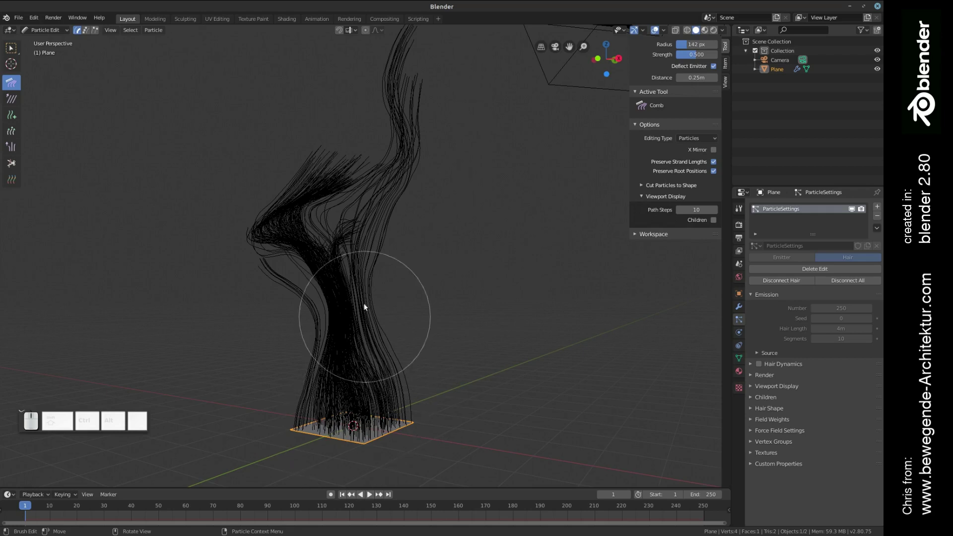
Return to Object Mode and set the hair's viewport Strand Steps to 10
{"action": "left_click", "coordinate": [46, 30]}
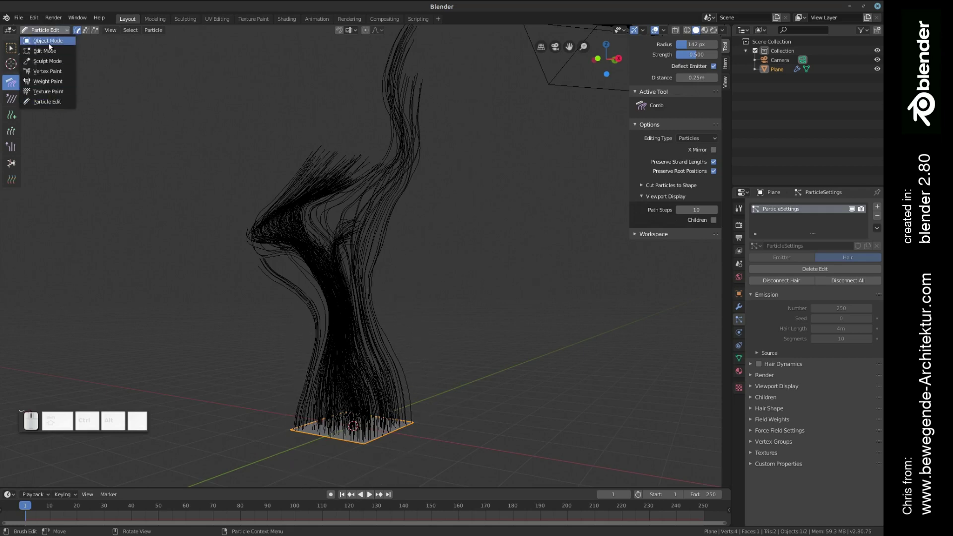
{"action": "left_click", "coordinate": [48, 41]}
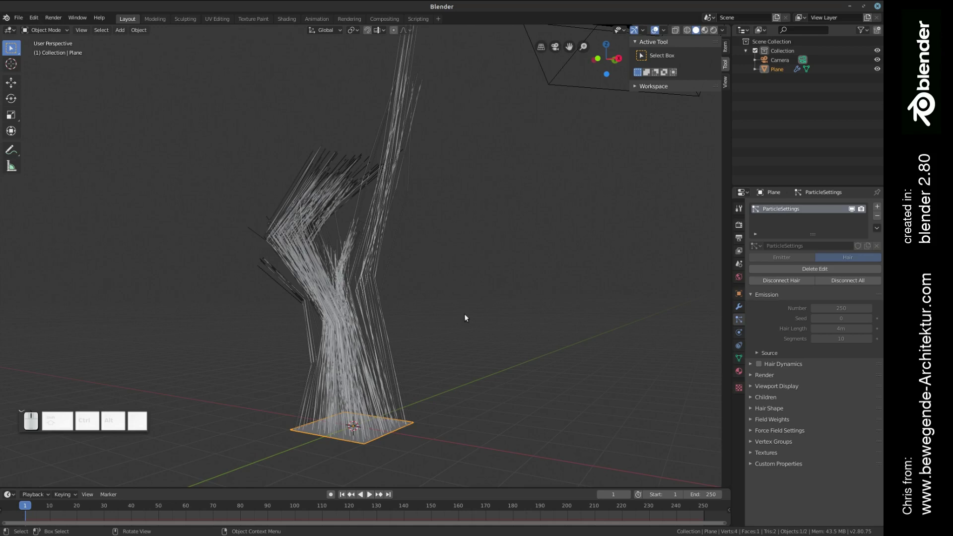
{"action": "left_click", "coordinate": [749, 386]}
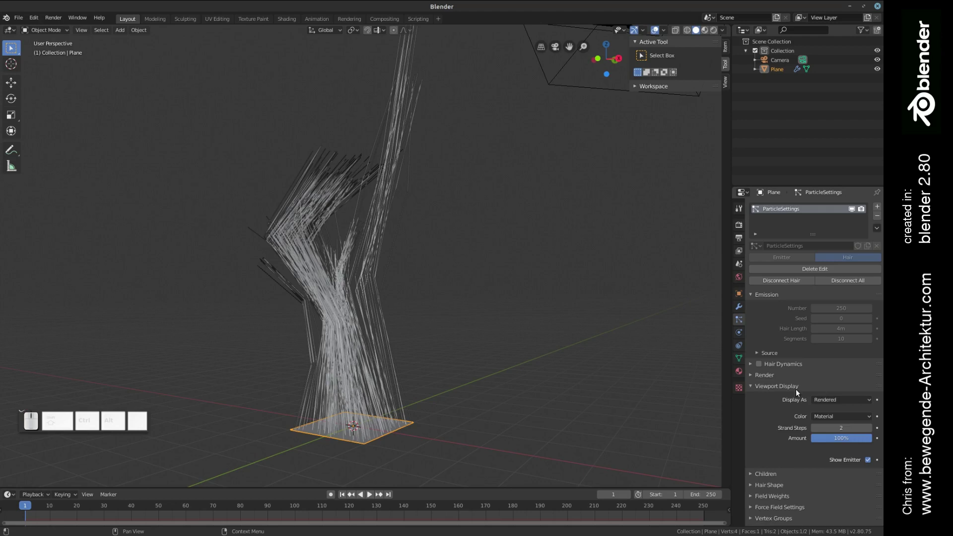
{"action": "left_click", "coordinate": [840, 428]}
{"action": "type", "text": "10"}
{"action": "key", "text": "Return"}
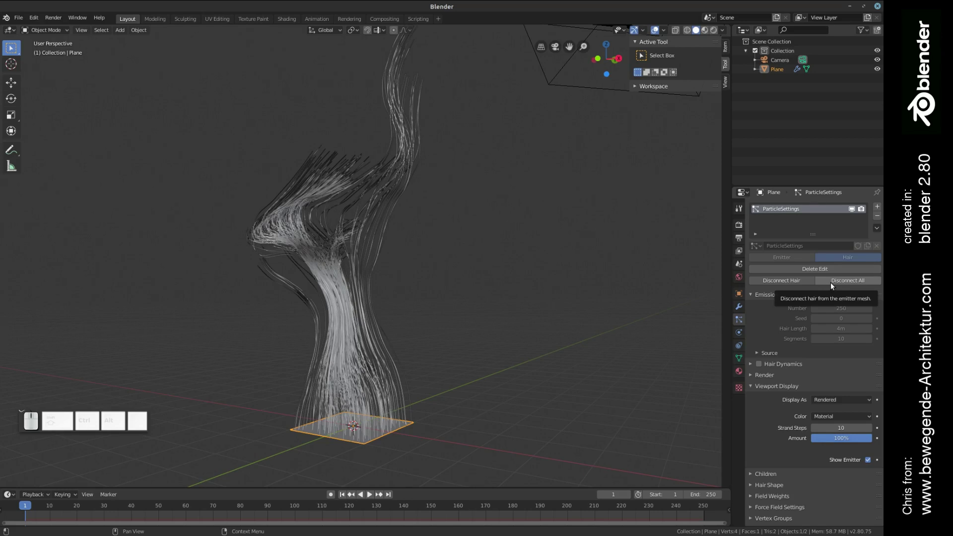
Convert the plane's hair particle system into a mesh via the modifier's Convert button
{"action": "middle_click_drag", "start_coordinate": [496, 278], "coordinate": [385, 268]}
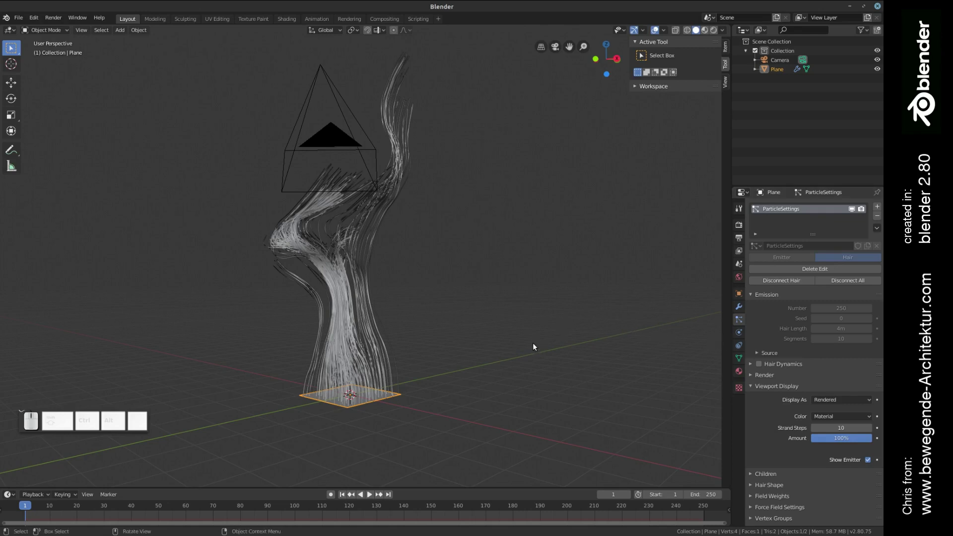
{"action": "left_click", "coordinate": [738, 308]}
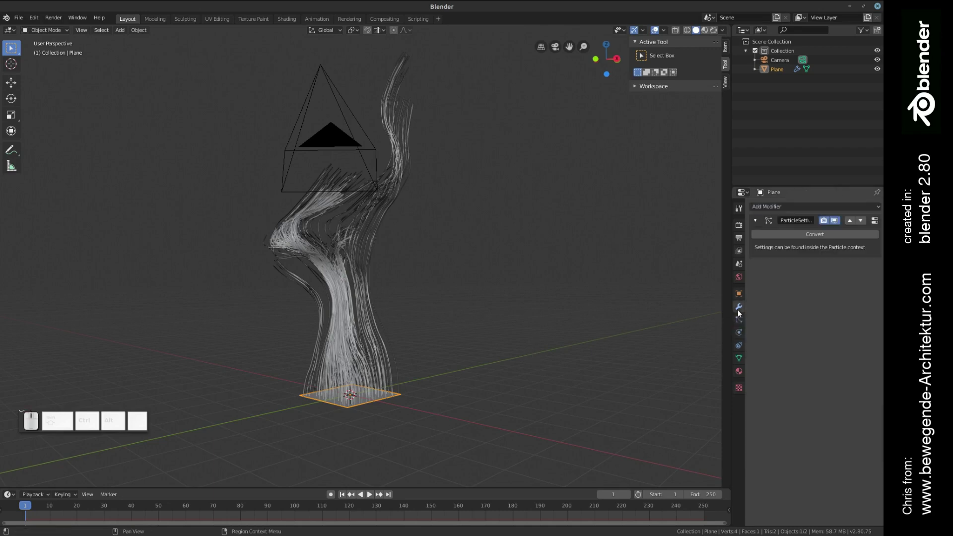
{"action": "left_click", "coordinate": [782, 234]}
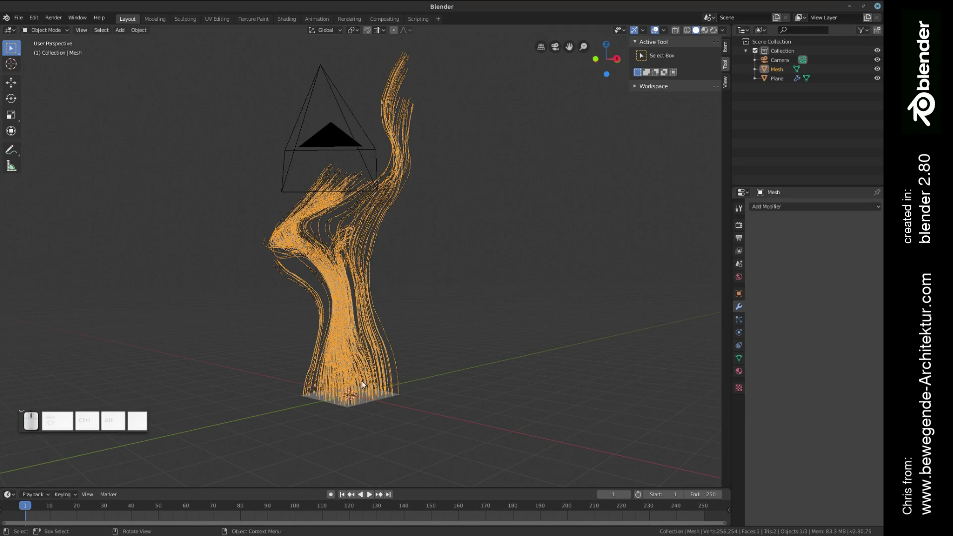
Duplicate the converted hair mesh and move the copy along X beside the original
{"action": "key", "text": "shift+d"}
{"action": "key", "text": "x"}
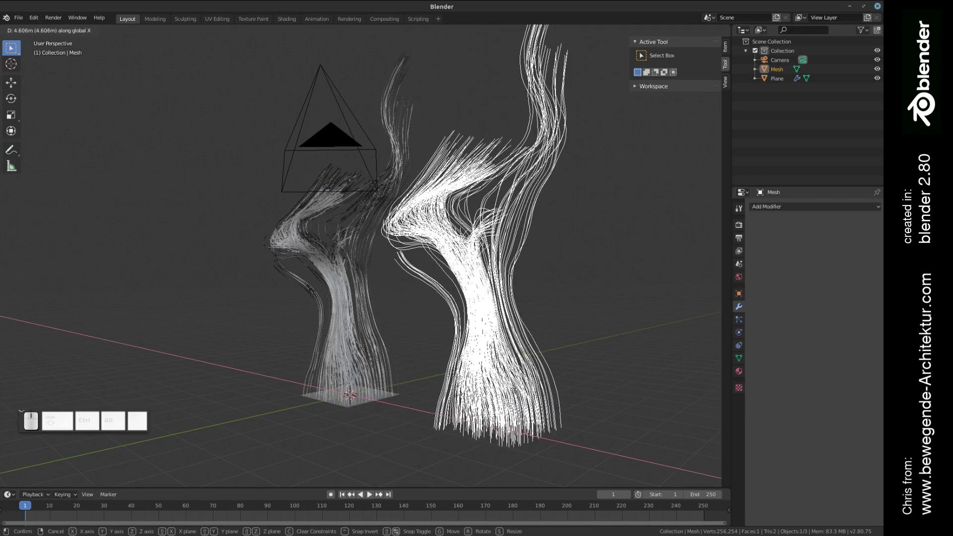
{"action": "left_click", "coordinate": [383, 332], "text": "ctrl"}
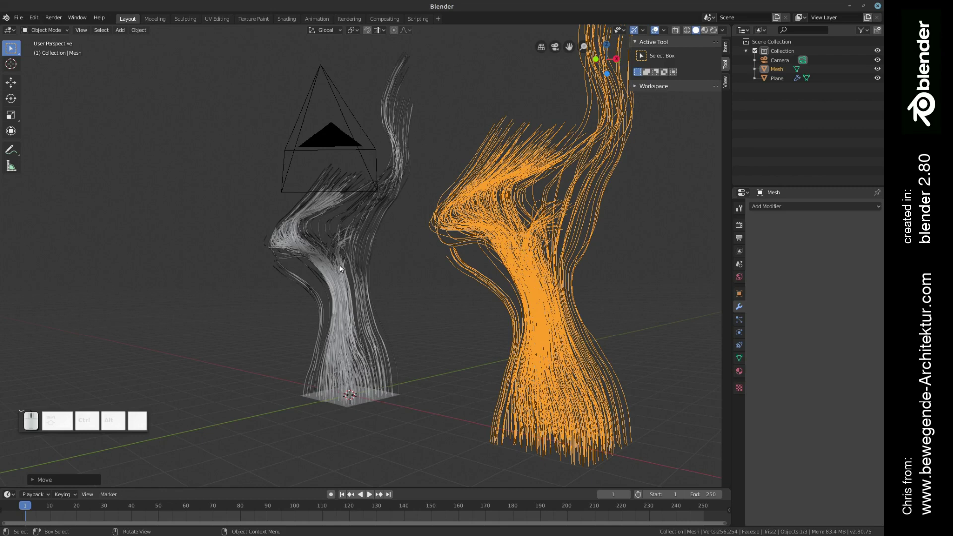
{"action": "middle_click_drag", "start_coordinate": [341, 262], "coordinate": [305, 296]}
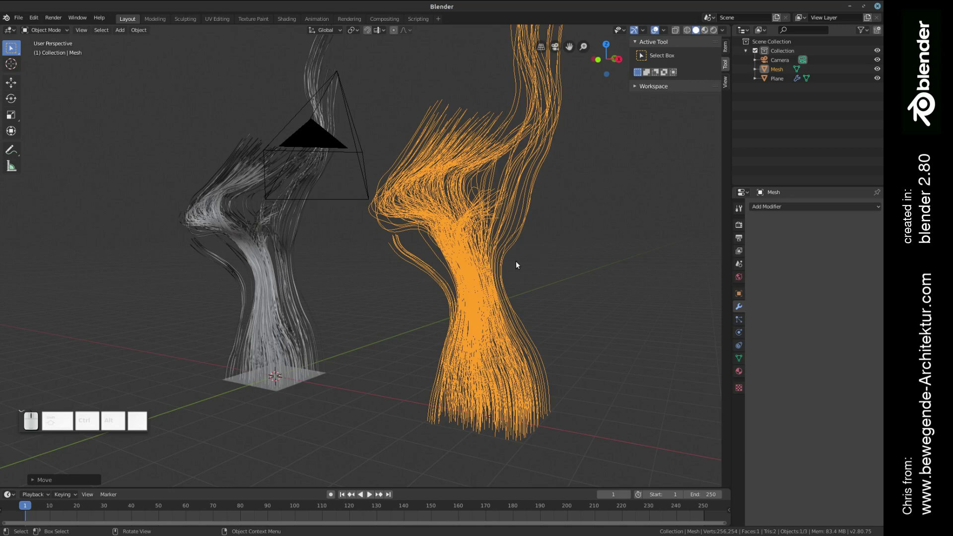
Enter Edit Mode on the converted hair mesh
{"action": "middle_click_drag", "start_coordinate": [516, 265], "coordinate": [432, 264], "text": "shift"}
{"action": "key", "text": "Tab"}
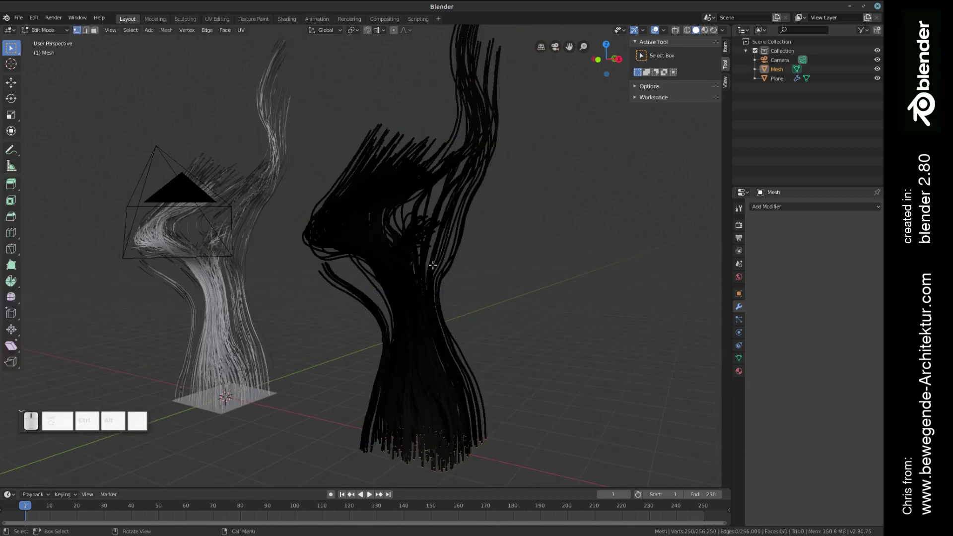
{"action": "scroll", "coordinate": [445, 258], "scroll_direction": "up", "scroll_amount": 6}
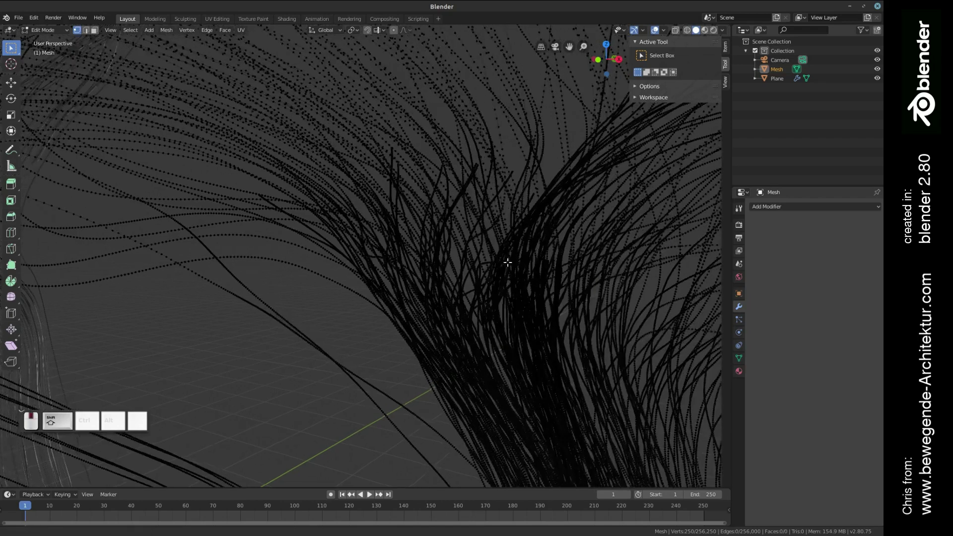
{"action": "scroll", "coordinate": [505, 262], "scroll_direction": "down", "scroll_amount": 4}
{"action": "scroll", "coordinate": [464, 208], "scroll_direction": "down", "scroll_amount": 5}
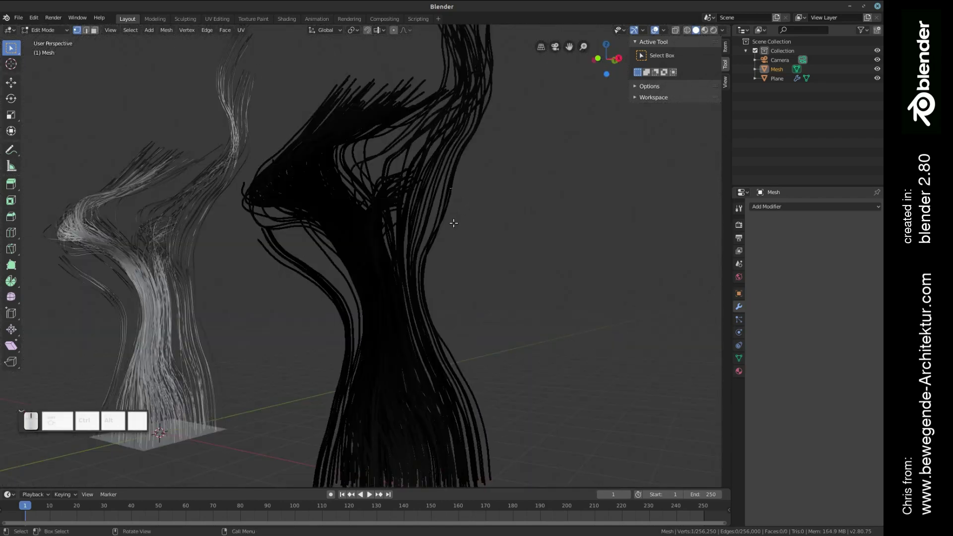
{"action": "key", "text": "g"}
{"action": "key", "text": "Escape"}
{"action": "scroll", "coordinate": [407, 176], "scroll_direction": "up", "scroll_amount": 5}
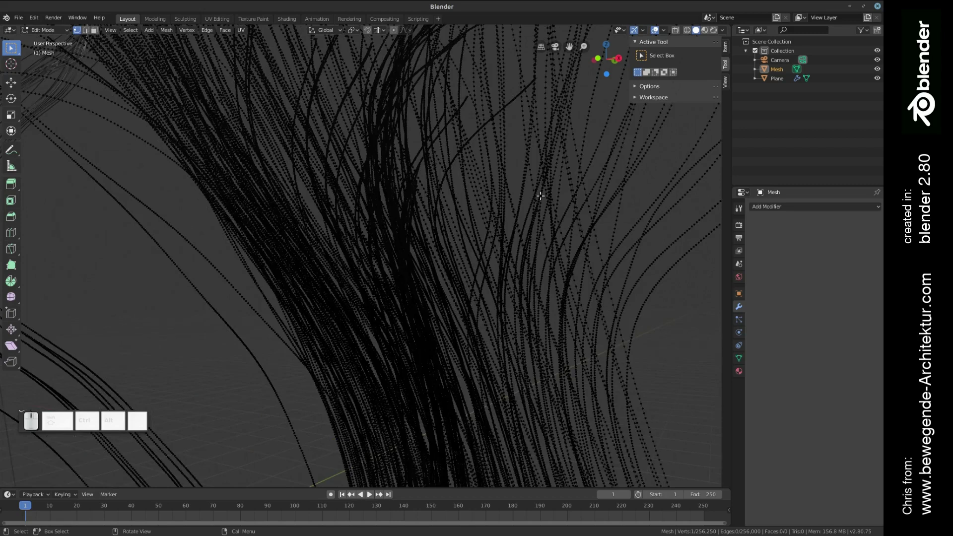
{"action": "scroll", "coordinate": [540, 195], "scroll_direction": "down", "scroll_amount": 4}
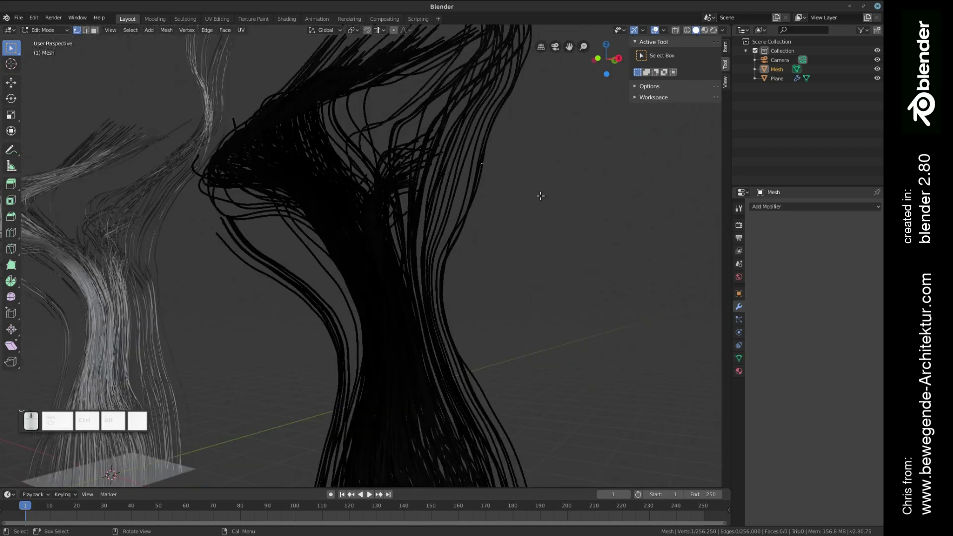
{"action": "scroll", "coordinate": [540, 196], "scroll_direction": "down", "scroll_amount": 2}
{"action": "middle_click_drag", "start_coordinate": [538, 197], "coordinate": [469, 243]}
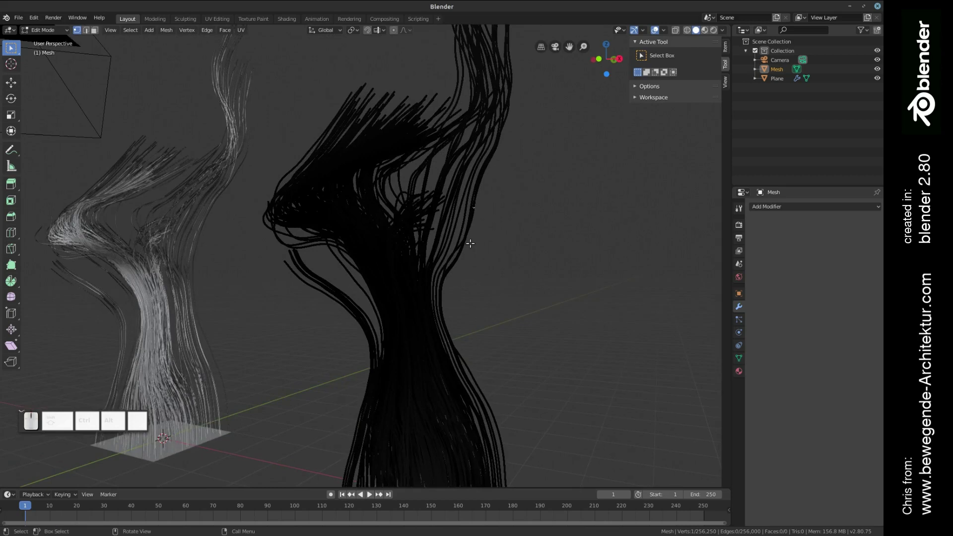
Isolate the hair mesh in Local View and turn on proportional editing
{"action": "key", "text": "KP_Divide"}
{"action": "scroll", "coordinate": [469, 245], "scroll_direction": "up", "scroll_amount": 5}
{"action": "scroll", "coordinate": [453, 289], "scroll_direction": "down", "scroll_amount": 4}
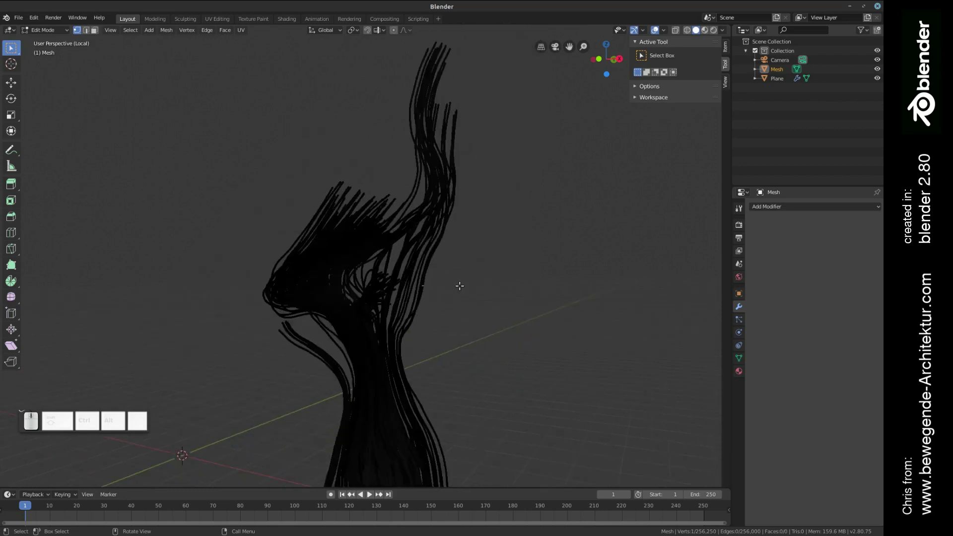
{"action": "middle_click_drag", "start_coordinate": [459, 286], "coordinate": [433, 255], "text": "shift"}
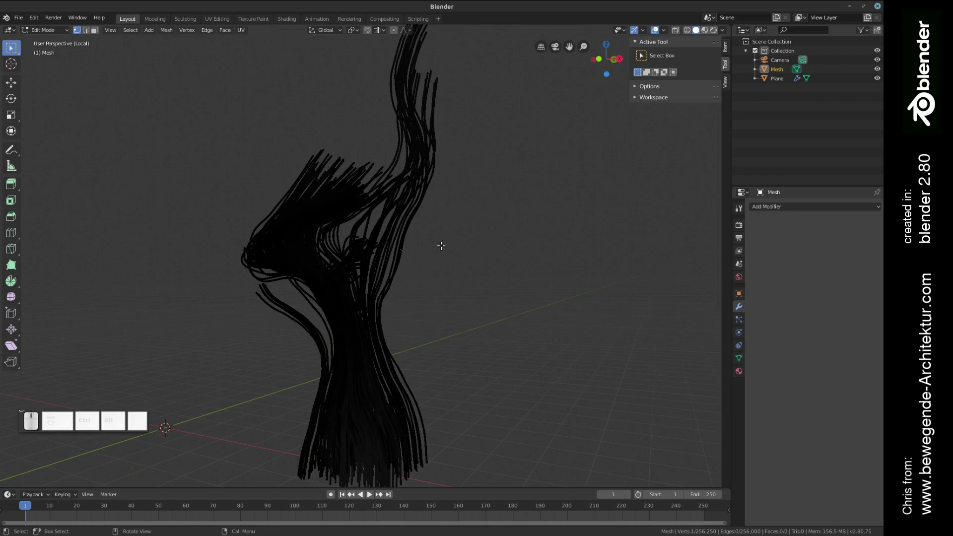
{"action": "key", "text": "o"}
{"action": "key", "text": "g"}
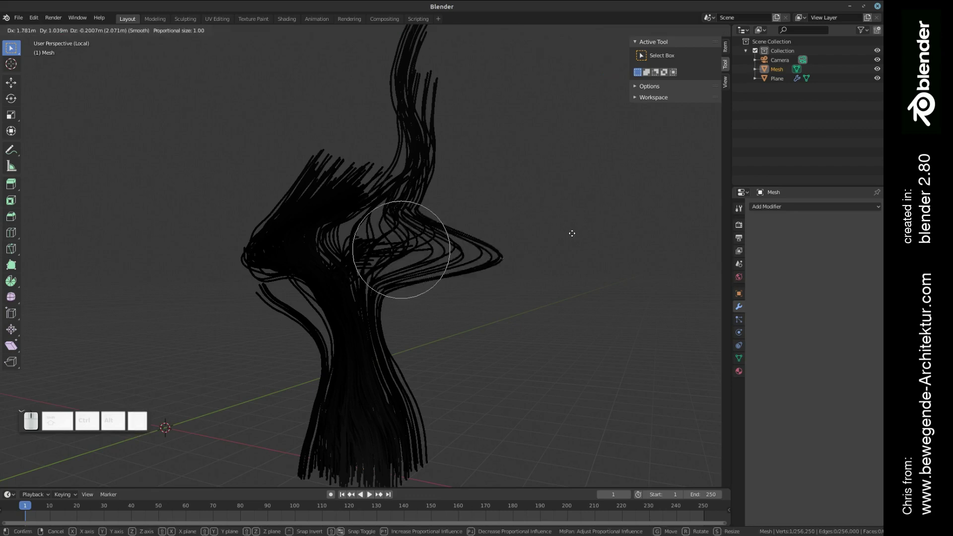
{"action": "scroll", "coordinate": [571, 233], "scroll_direction": "down", "scroll_amount": 11}
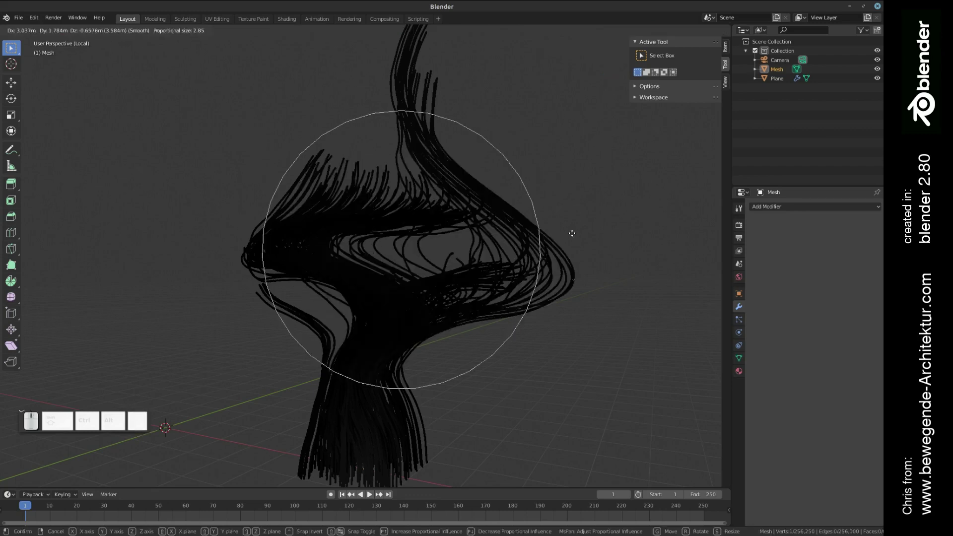
{"action": "scroll", "coordinate": [572, 234], "scroll_direction": "down", "scroll_amount": 5}
{"action": "scroll", "coordinate": [571, 233], "scroll_direction": "up", "scroll_amount": 1}
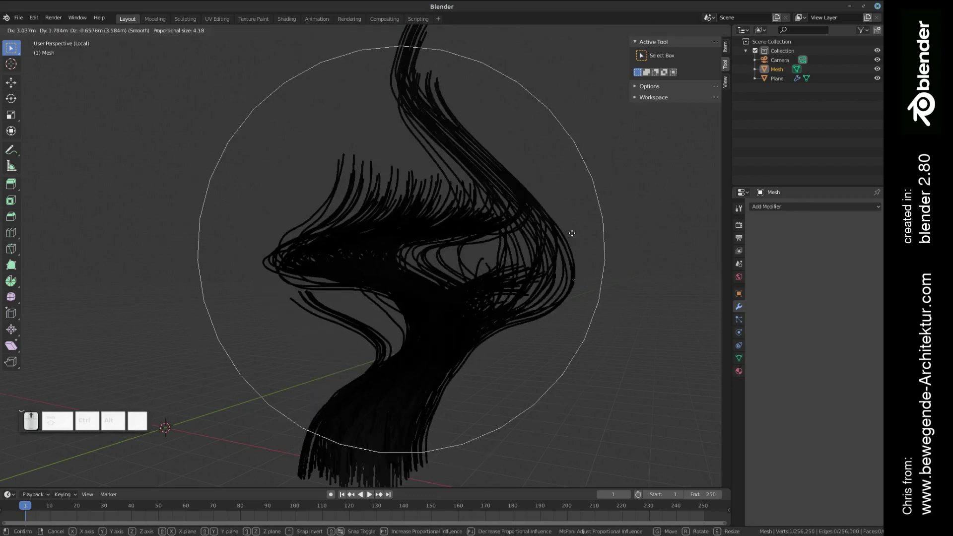
{"action": "scroll", "coordinate": [571, 233], "scroll_direction": "up", "scroll_amount": 1}
{"action": "scroll", "coordinate": [572, 234], "scroll_direction": "up", "scroll_amount": 4}
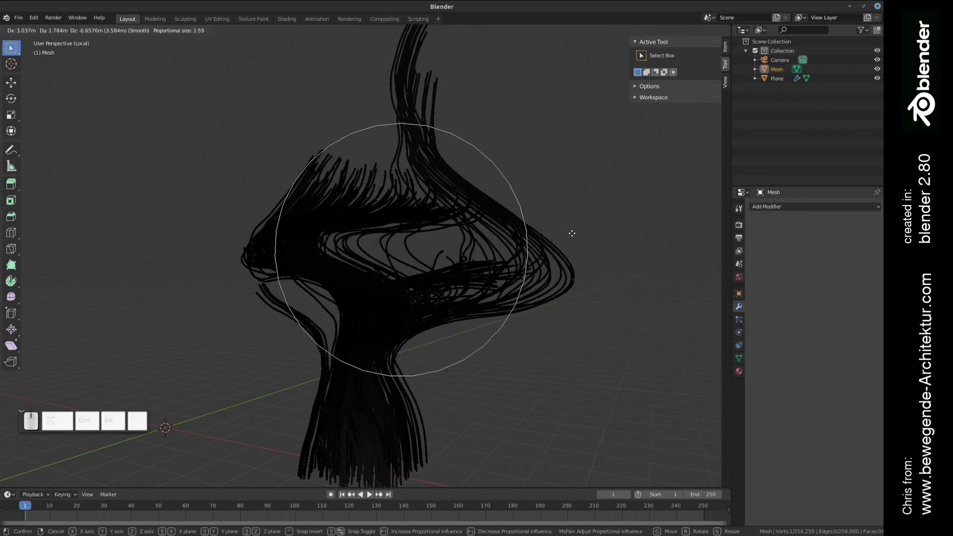
{"action": "key", "text": "Escape"}
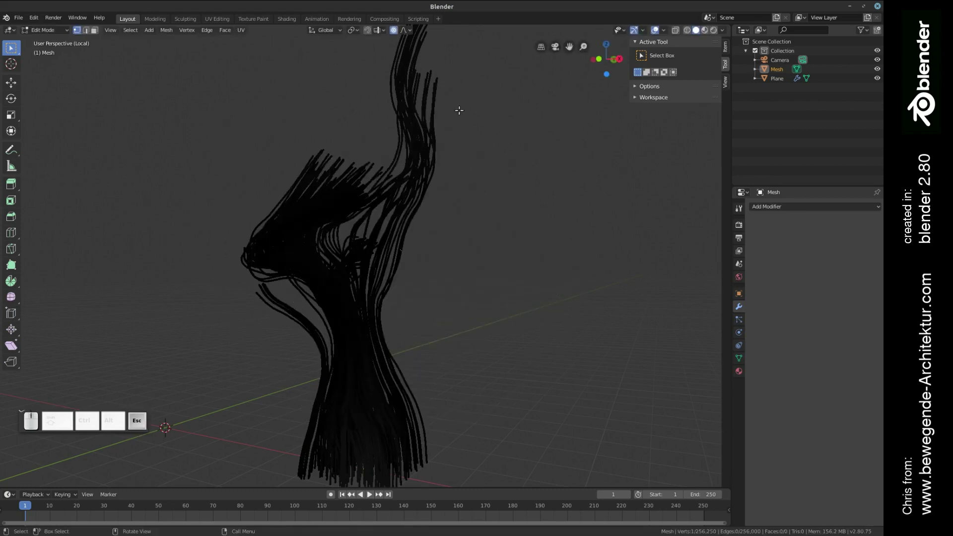
{"action": "key", "text": "g"}
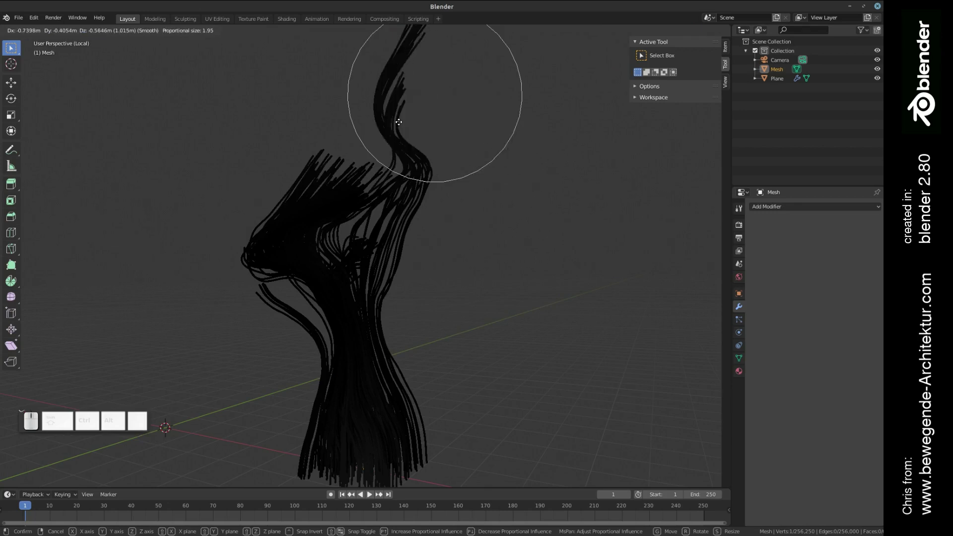
{"action": "key", "text": "Escape"}
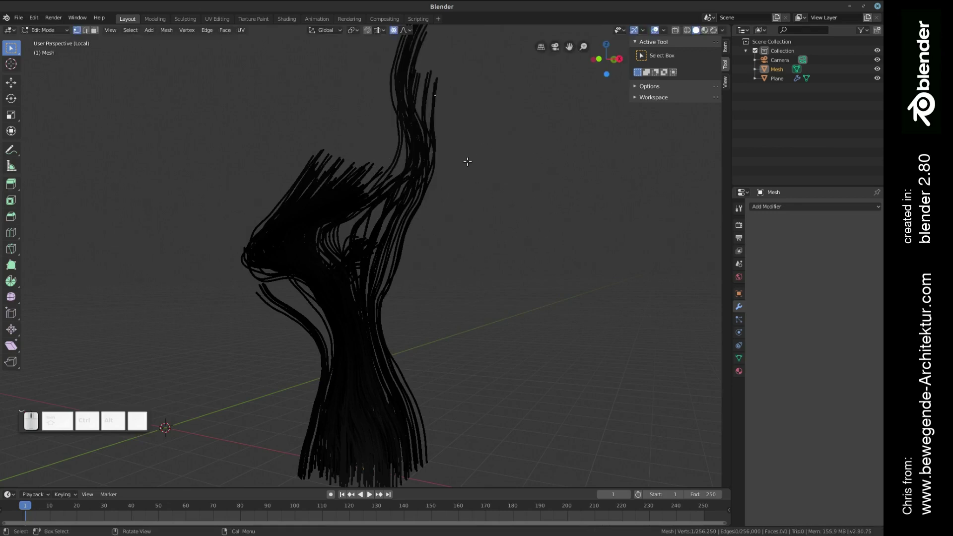
Toggle the hair mesh out to Object Mode and back into Edit Mode with all vertices selected
{"action": "key", "text": "Tab"}
{"action": "scroll", "coordinate": [367, 287], "scroll_direction": "up", "scroll_amount": 5}
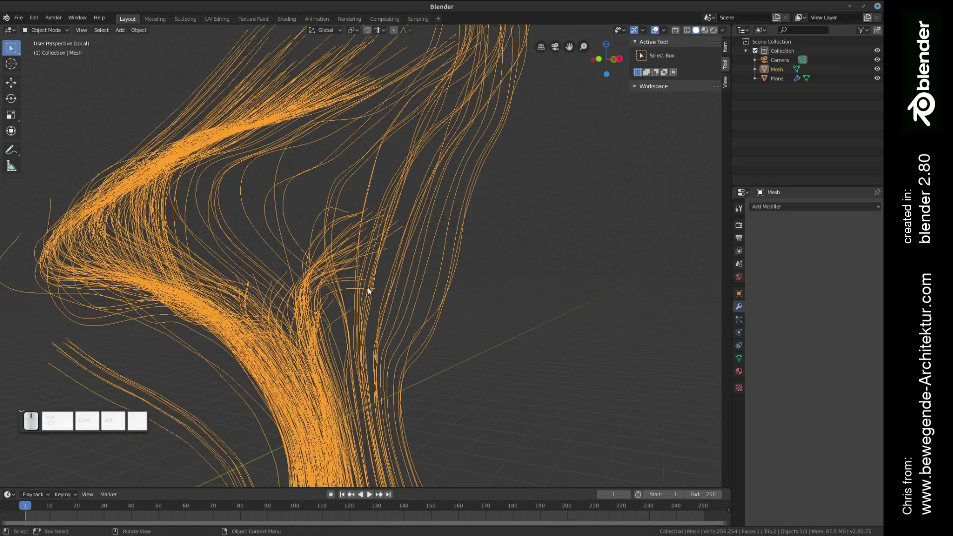
{"action": "scroll", "coordinate": [368, 287], "scroll_direction": "up", "scroll_amount": 4}
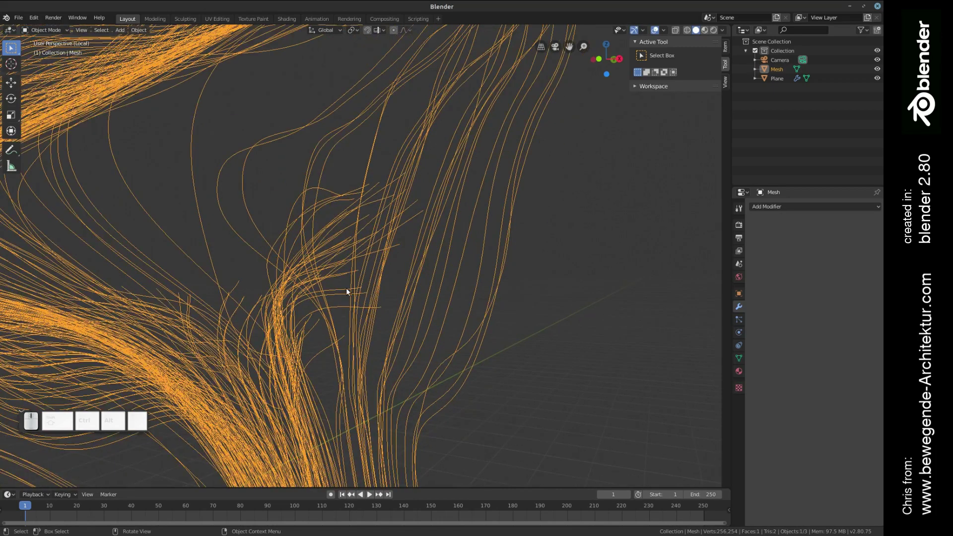
{"action": "key", "text": "Tab"}
{"action": "key", "text": "Tab"}
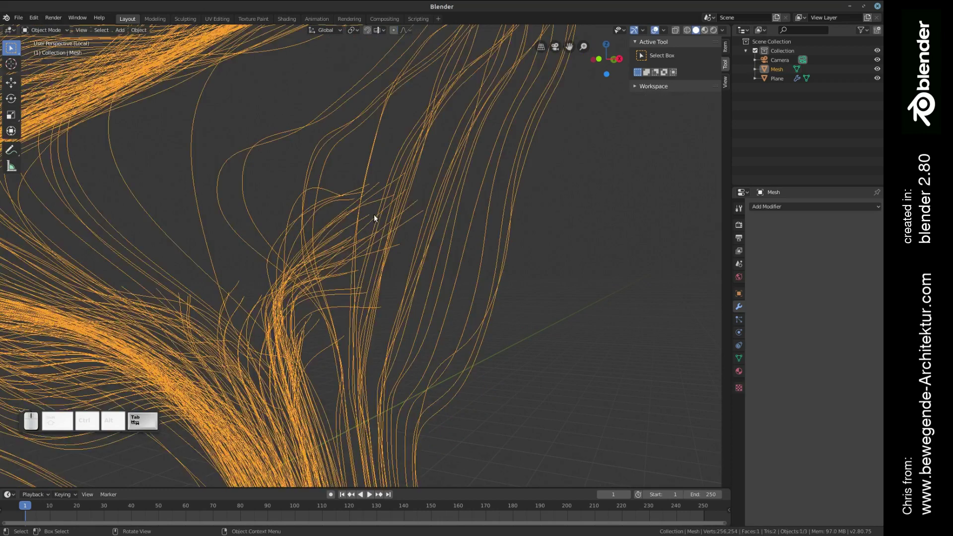
{"action": "scroll", "coordinate": [382, 226], "scroll_direction": "down", "scroll_amount": 5}
{"action": "middle_click_drag", "start_coordinate": [383, 226], "coordinate": [377, 206]}
{"action": "middle_click_drag", "start_coordinate": [424, 143], "coordinate": [417, 166]}
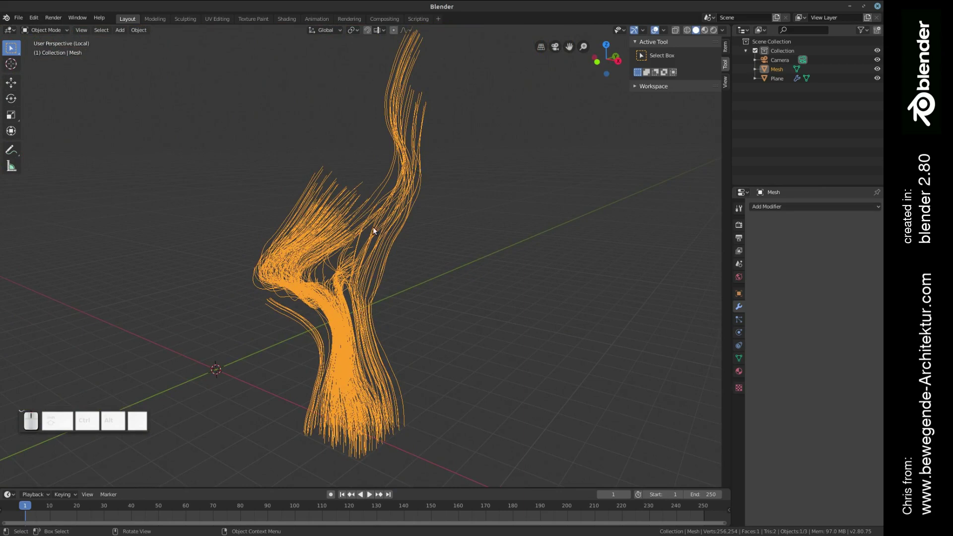
{"action": "middle_click_drag", "start_coordinate": [366, 222], "coordinate": [403, 238]}
{"action": "key", "text": "Tab"}
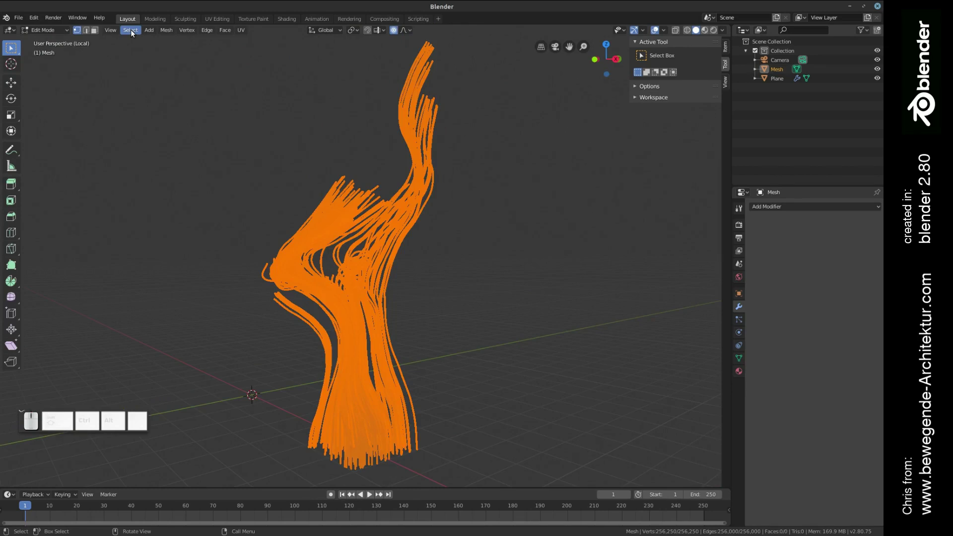
Run Mesh > Clean Up > Merge by Distance and expand its 0.0001 m settings panel
{"action": "left_click", "coordinate": [165, 30]}
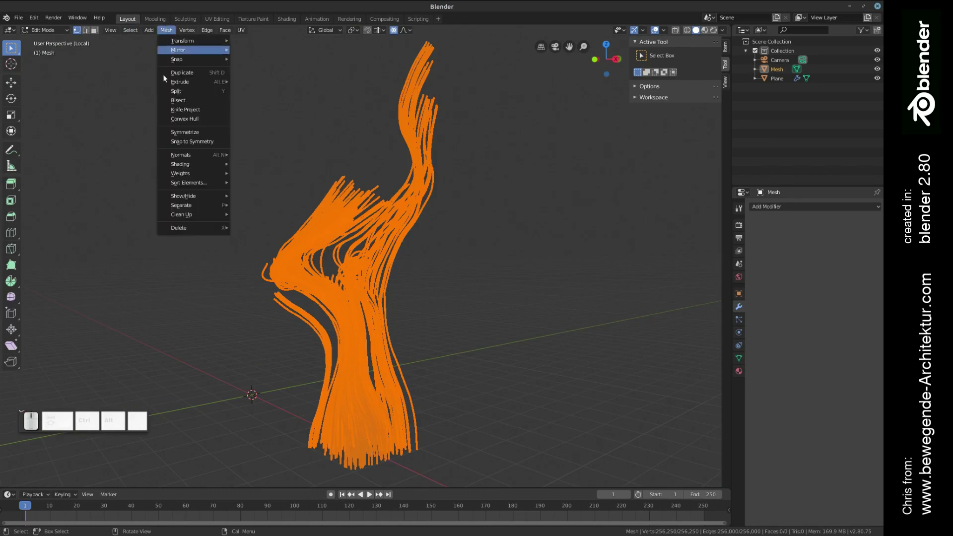
{"action": "mouse_move", "coordinate": [197, 215]}
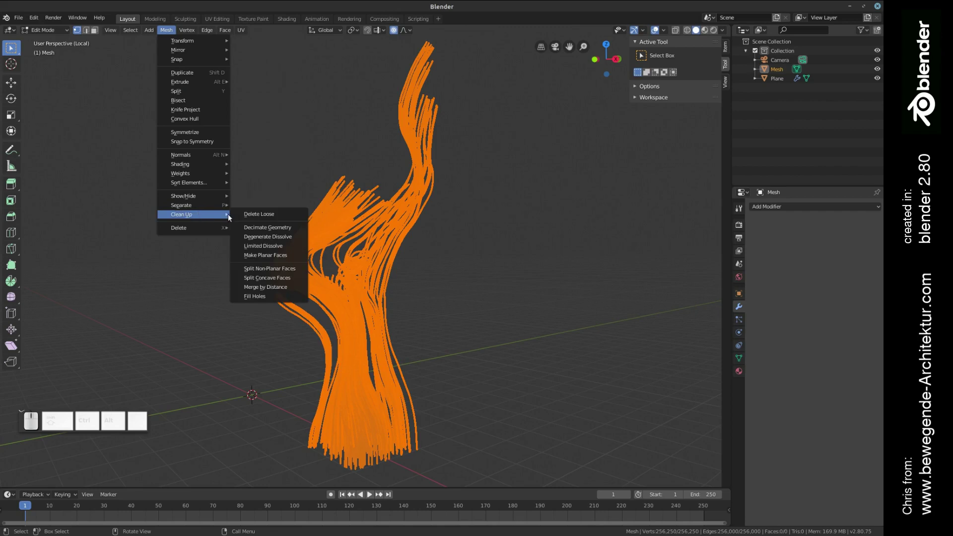
{"action": "left_click", "coordinate": [281, 291]}
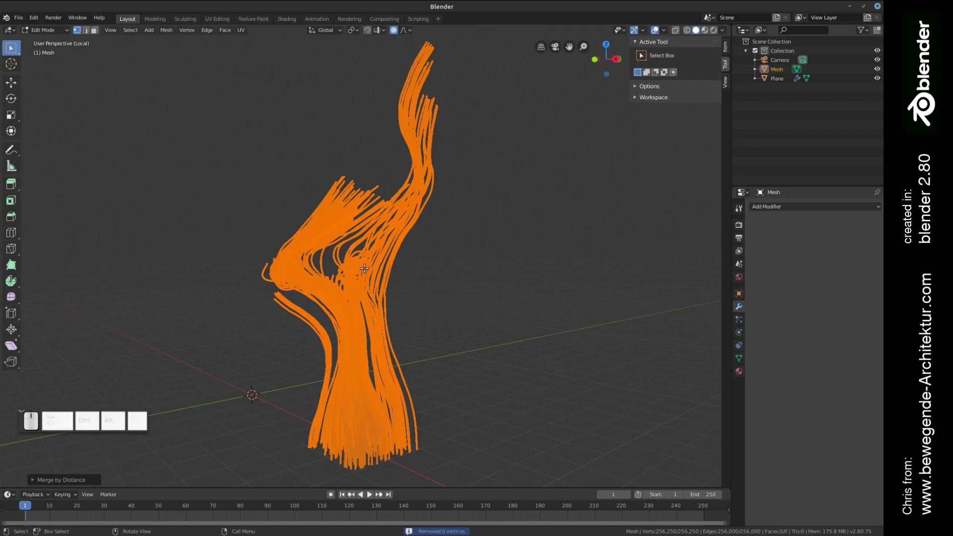
{"action": "left_click", "coordinate": [40, 478]}
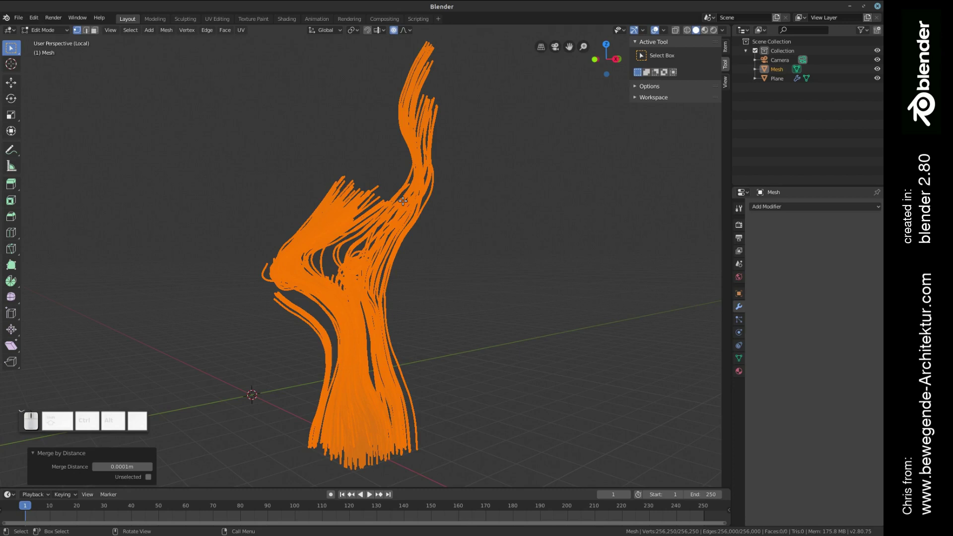
Increase the merge distance until the strands fuse into a 6,896-vertex web
{"action": "scroll", "coordinate": [403, 200], "scroll_direction": "up", "scroll_amount": 8}
{"action": "scroll", "coordinate": [331, 197], "scroll_direction": "up", "scroll_amount": 2, "text": "shift"}
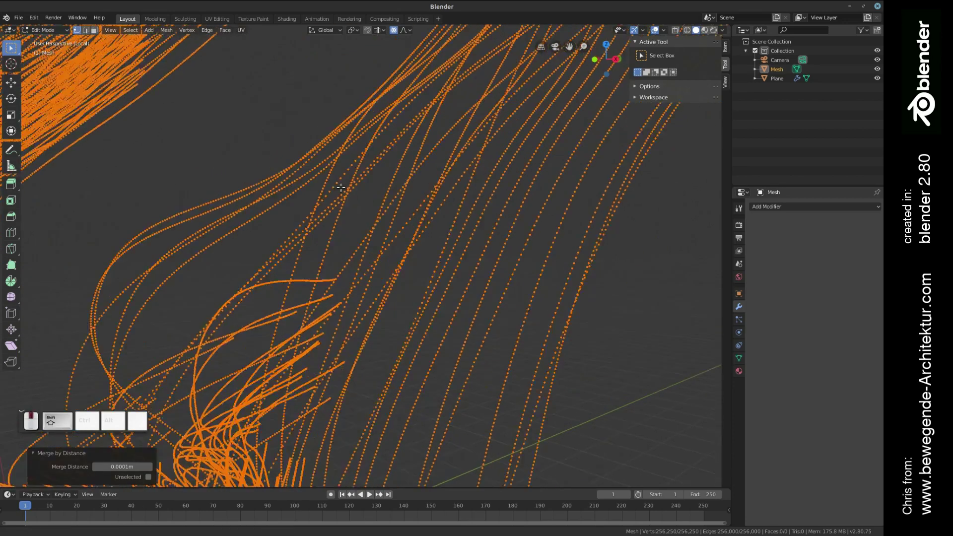
{"action": "middle_click_drag", "start_coordinate": [331, 197], "coordinate": [291, 253], "text": "shift"}
{"action": "scroll", "coordinate": [436, 259], "scroll_direction": "up", "scroll_amount": 3}
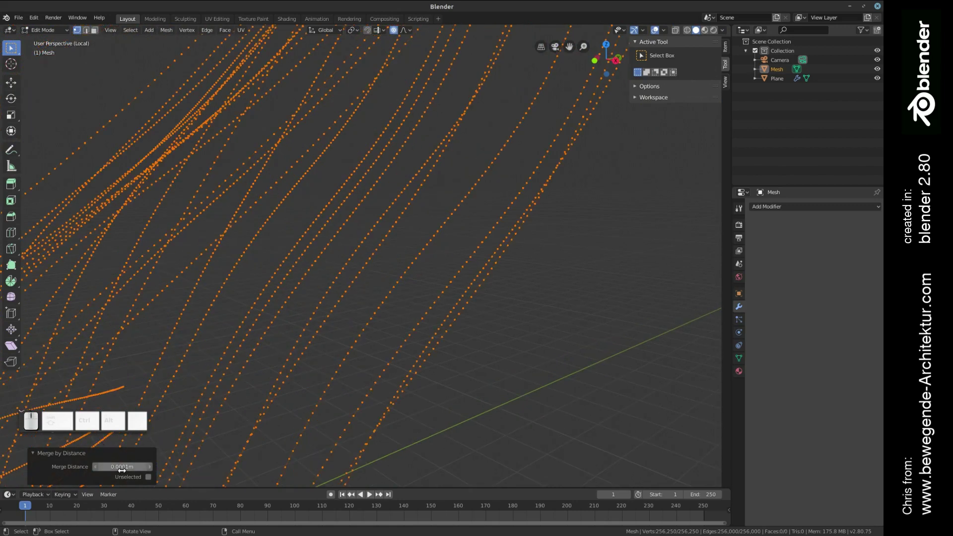
{"action": "scroll", "coordinate": [277, 361], "scroll_direction": "down", "scroll_amount": 3}
{"action": "scroll", "coordinate": [275, 366], "scroll_direction": "up", "scroll_amount": 3}
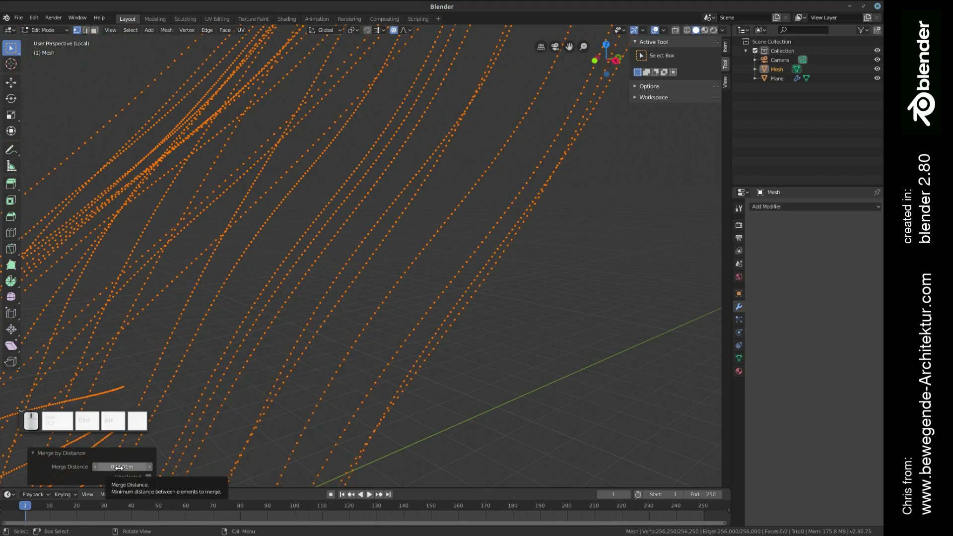
{"action": "mouse_move", "coordinate": [119, 467]}
{"action": "left_mouse_down"}
{"action": "mouse_move", "coordinate": [156, 467]}
{"action": "mouse_move", "coordinate": [97, 467]}
{"action": "mouse_move", "coordinate": [134, 466]}
{"action": "left_mouse_up"}
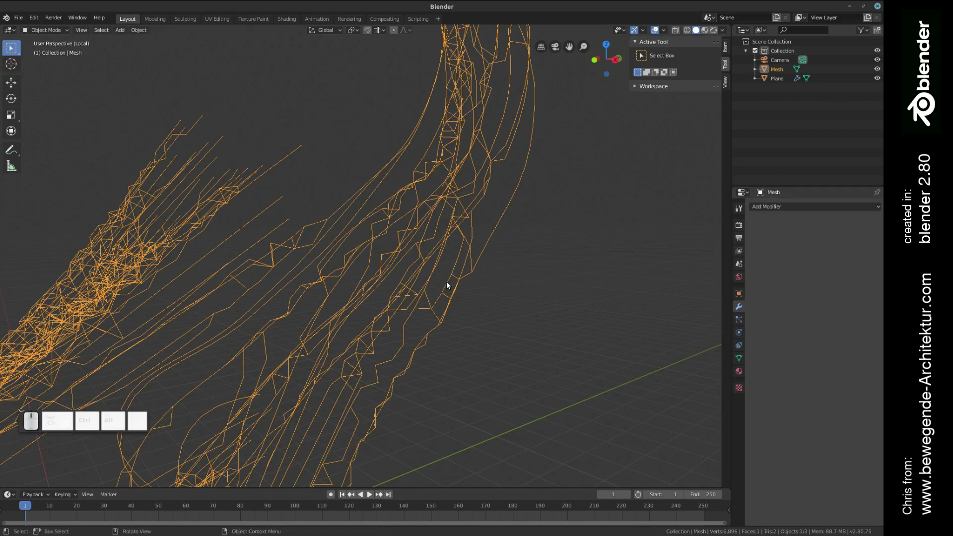
Put the merged hair mesh back in Edit Mode with all 6,892 vertices selected
{"action": "key", "text": "Tab"}
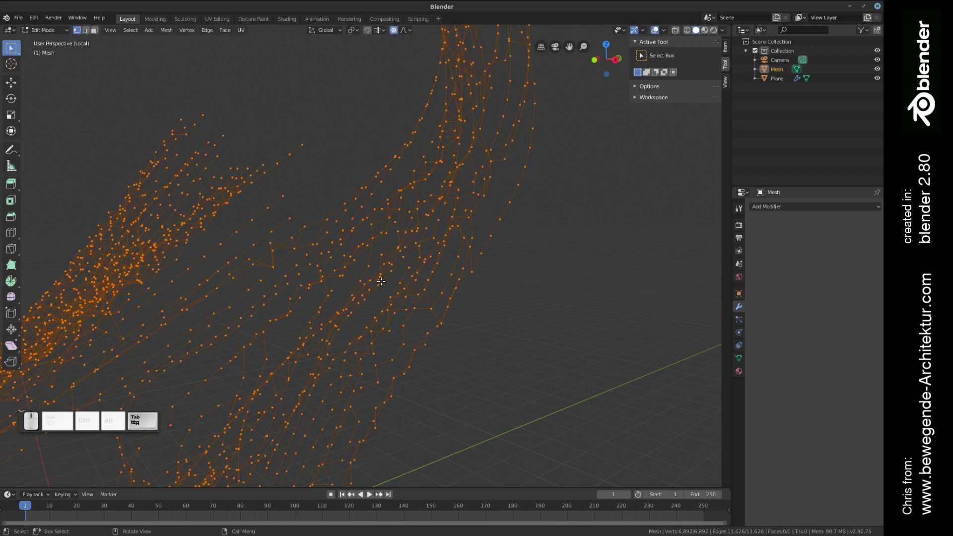
{"action": "key", "text": "Tab"}
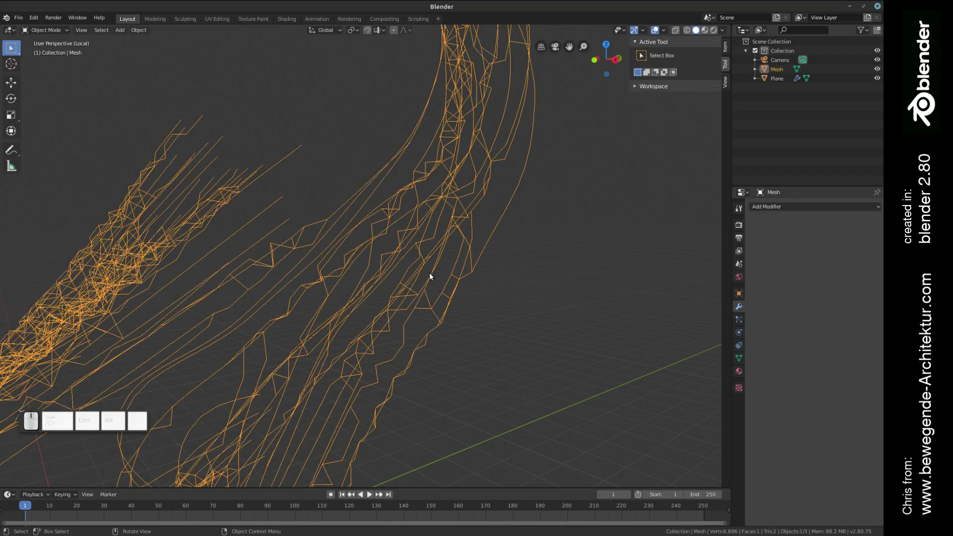
{"action": "key", "text": "Tab"}
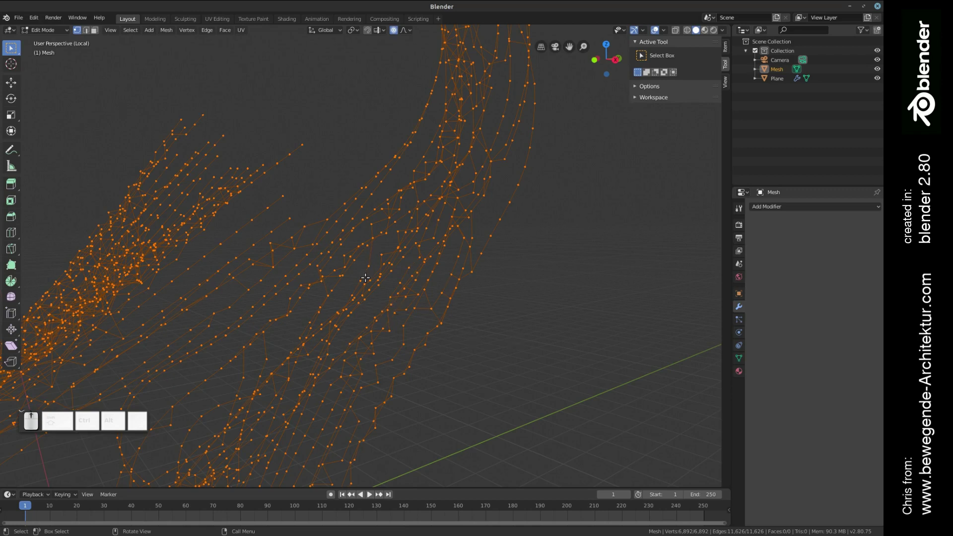
{"action": "scroll", "coordinate": [365, 277], "scroll_direction": "up", "scroll_amount": 1}
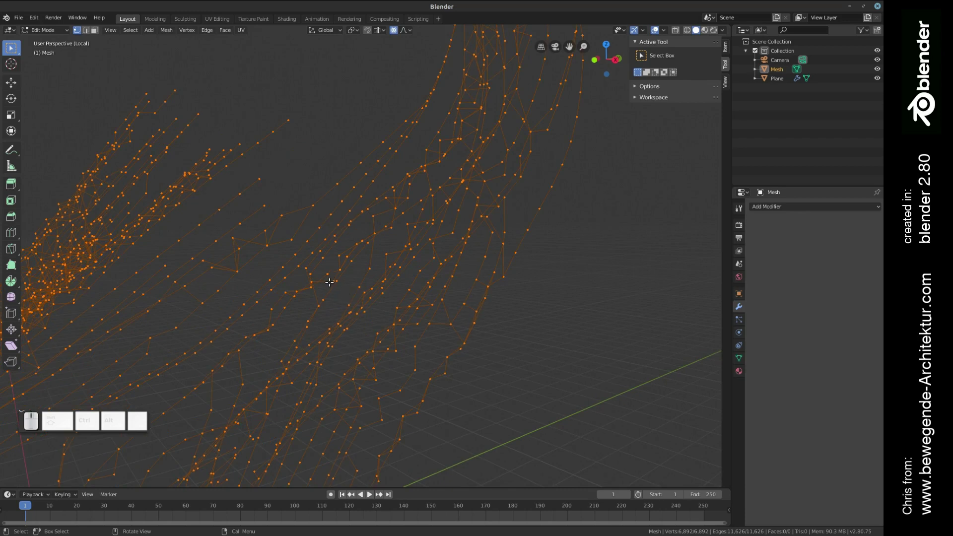
Extrude the selected strand edges in place and return to Object Mode
{"action": "key", "text": "e"}
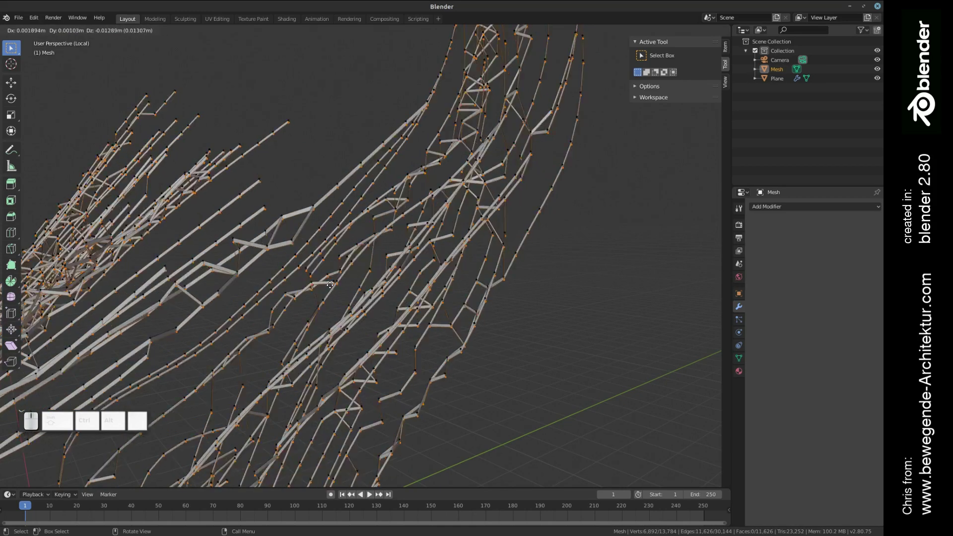
{"action": "left_click", "coordinate": [329, 283]}
{"action": "key", "text": "Tab"}
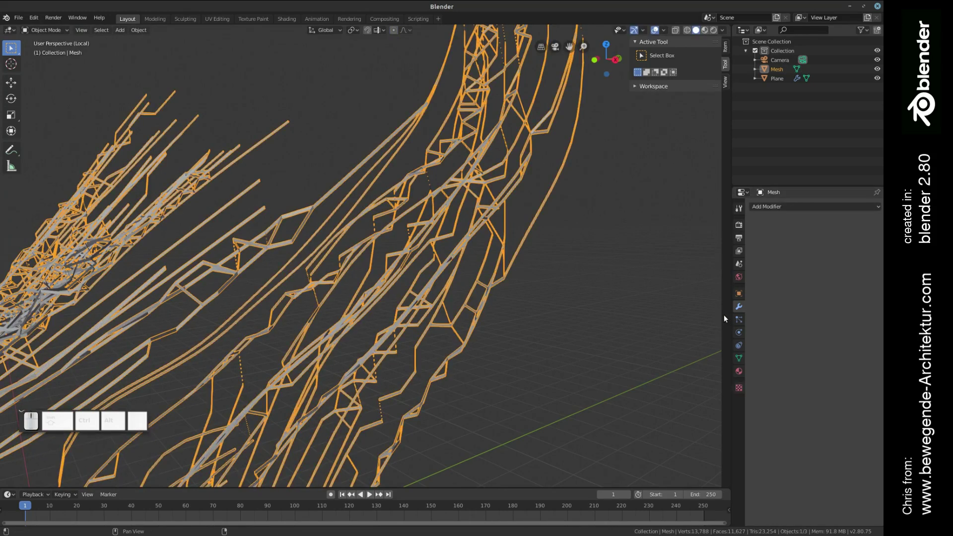
Add a Solidify modifier to the hair mesh with 0.1 m thickness
{"action": "left_click", "coordinate": [774, 208]}
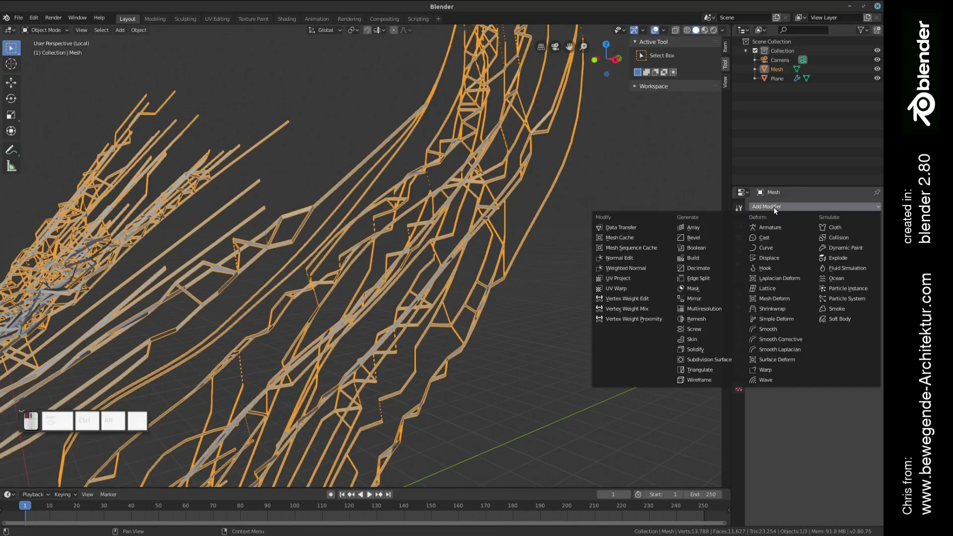
{"action": "left_click", "coordinate": [716, 350]}
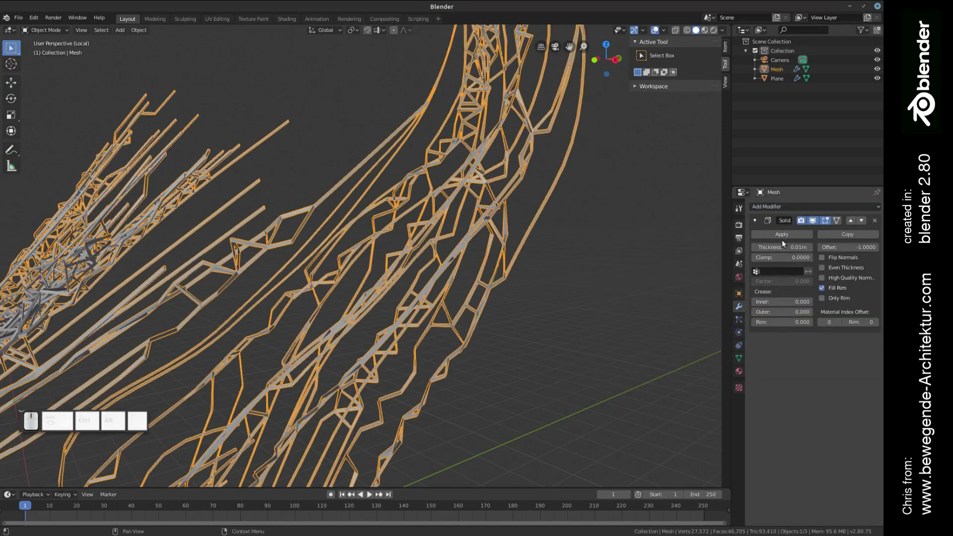
{"action": "mouse_move", "coordinate": [780, 252]}
{"action": "left_mouse_down"}
{"action": "mouse_move", "coordinate": [814, 252]}
{"action": "mouse_move", "coordinate": [794, 247]}
{"action": "left_mouse_up"}
{"action": "middle_click_drag", "start_coordinate": [476, 223], "coordinate": [421, 275]}
{"action": "scroll", "coordinate": [395, 267], "scroll_direction": "up", "scroll_amount": 3}
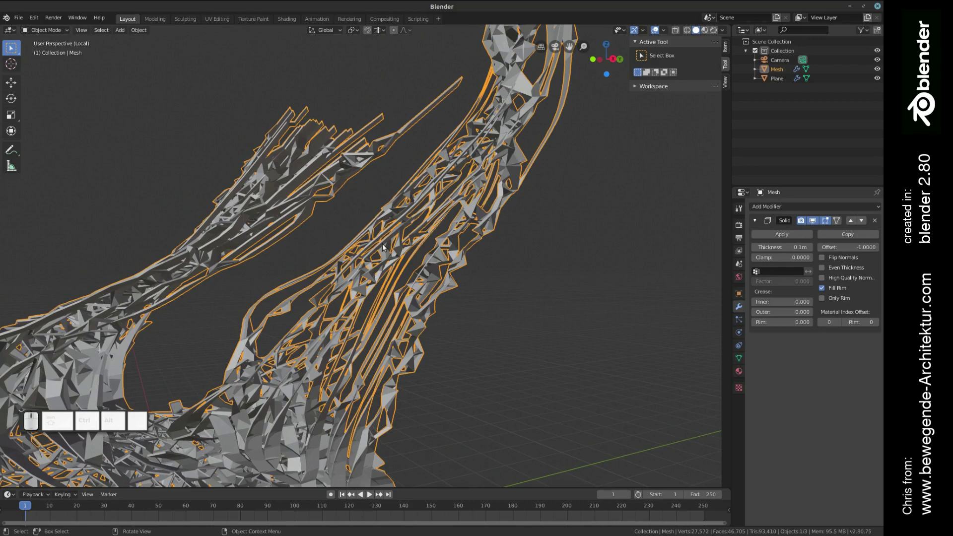
Apply the Solidify modifier and edit the resulting 27,568-vertex mesh with everything selected
{"action": "left_click", "coordinate": [781, 235]}
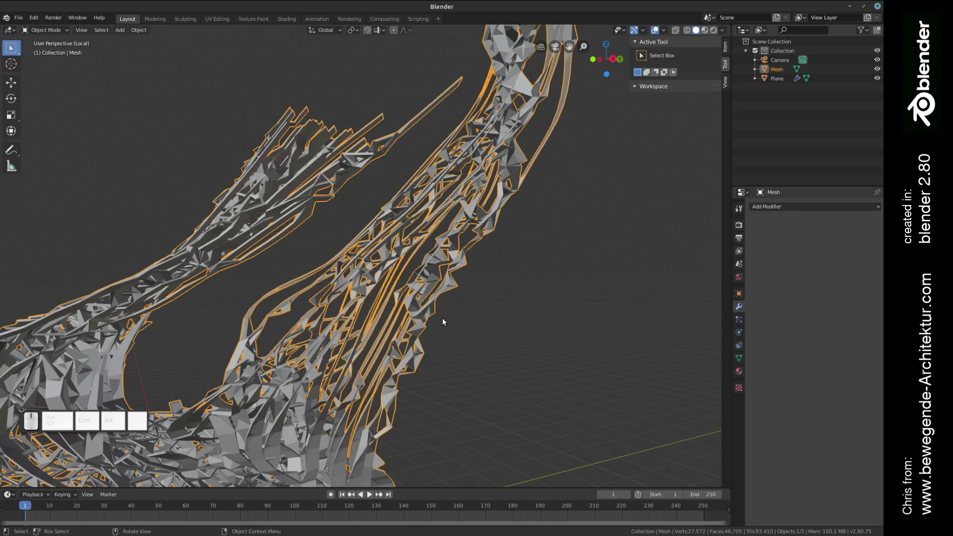
{"action": "key", "text": "Tab"}
{"action": "key", "text": "a"}
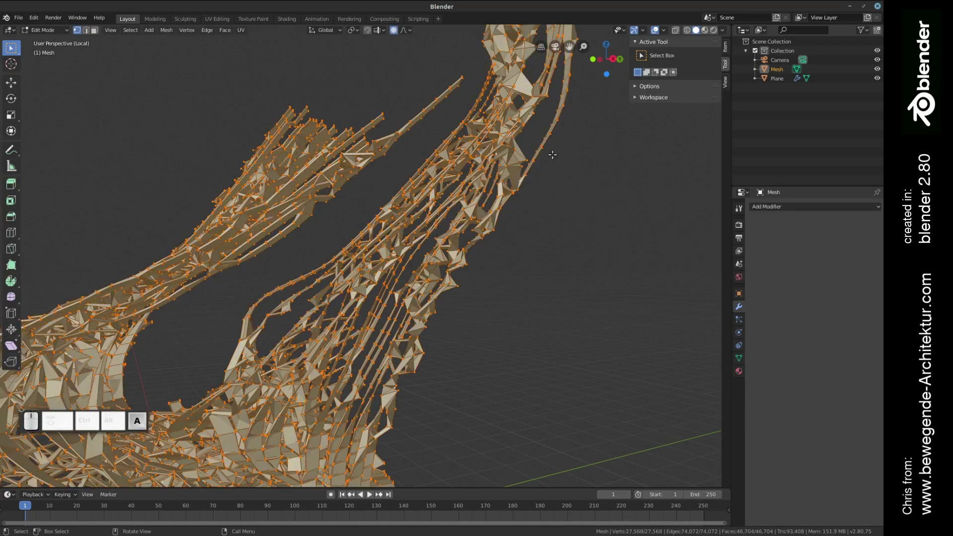
{"action": "scroll", "coordinate": [464, 217], "scroll_direction": "down", "scroll_amount": 5}
{"action": "scroll", "coordinate": [453, 227], "scroll_direction": "up", "scroll_amount": 2}
{"action": "scroll", "coordinate": [453, 228], "scroll_direction": "up", "scroll_amount": 1}
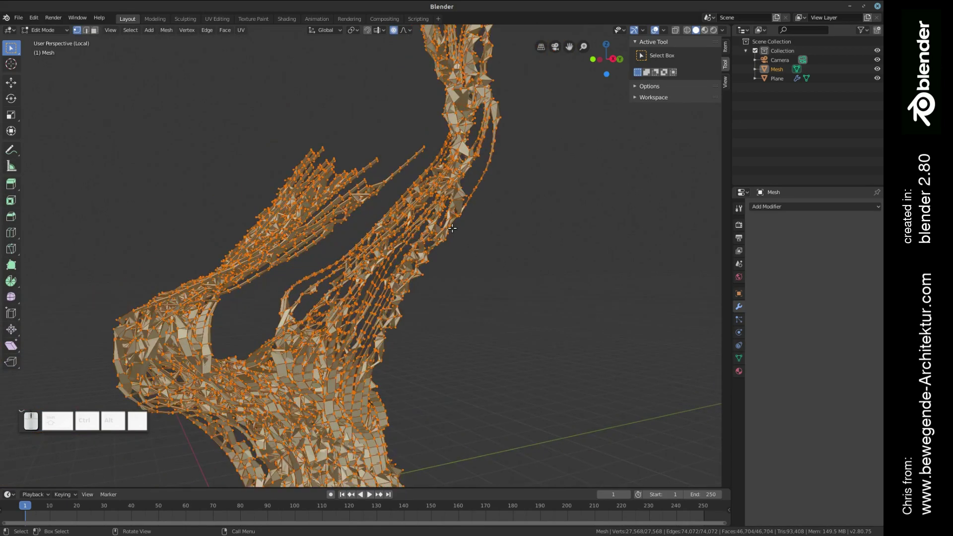
Deselect the whole mesh and select a single vertex on the lower section
{"action": "key", "text": "a"}
{"action": "key", "text": "alt+a"}
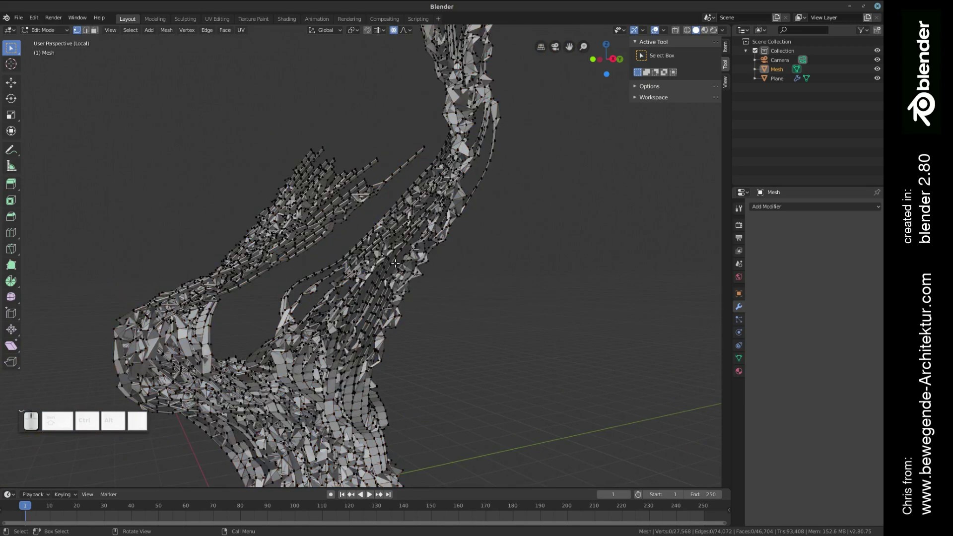
{"action": "middle_click_drag", "start_coordinate": [435, 199], "coordinate": [209, 253], "text": "shift"}
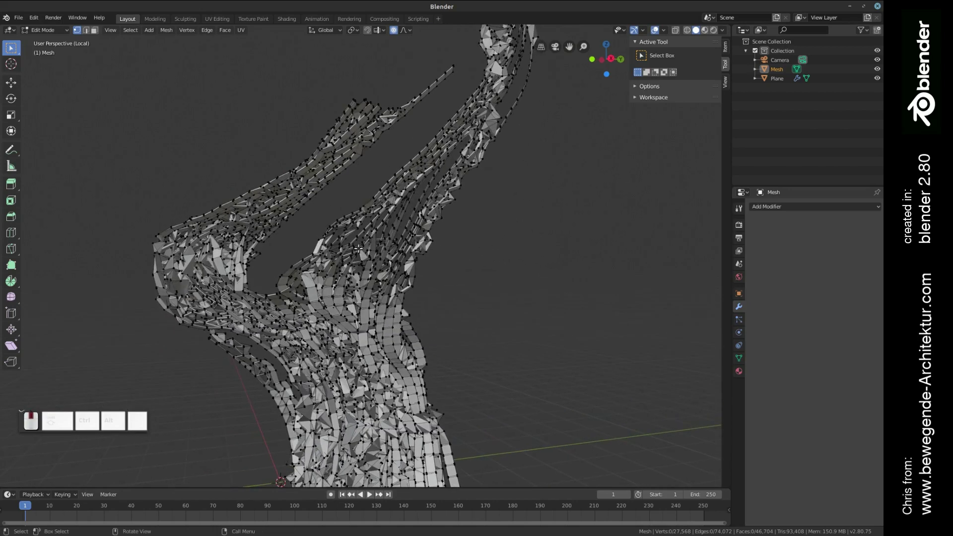
{"action": "left_click", "coordinate": [191, 282]}
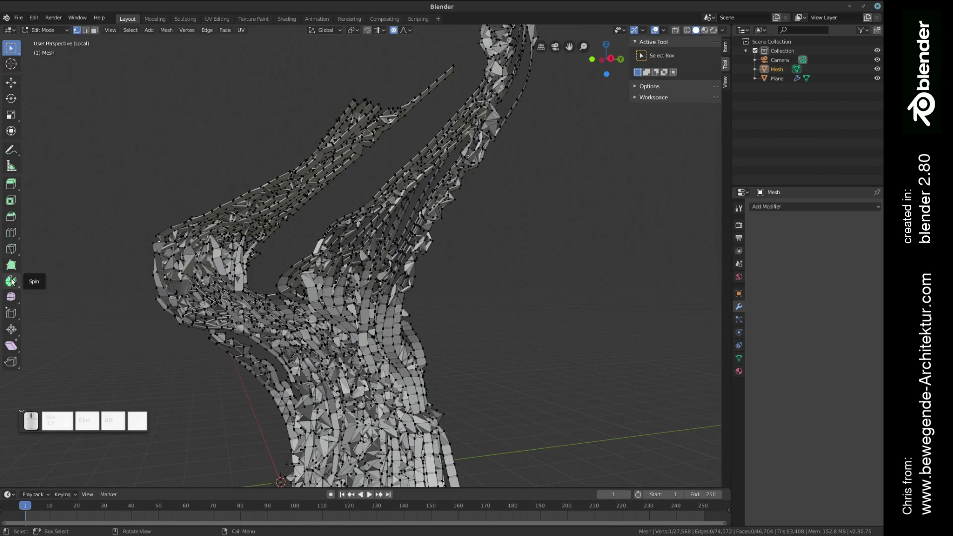
Inflate the left loop outward with proportional Shrink/Fatten
{"action": "left_click", "coordinate": [11, 329]}
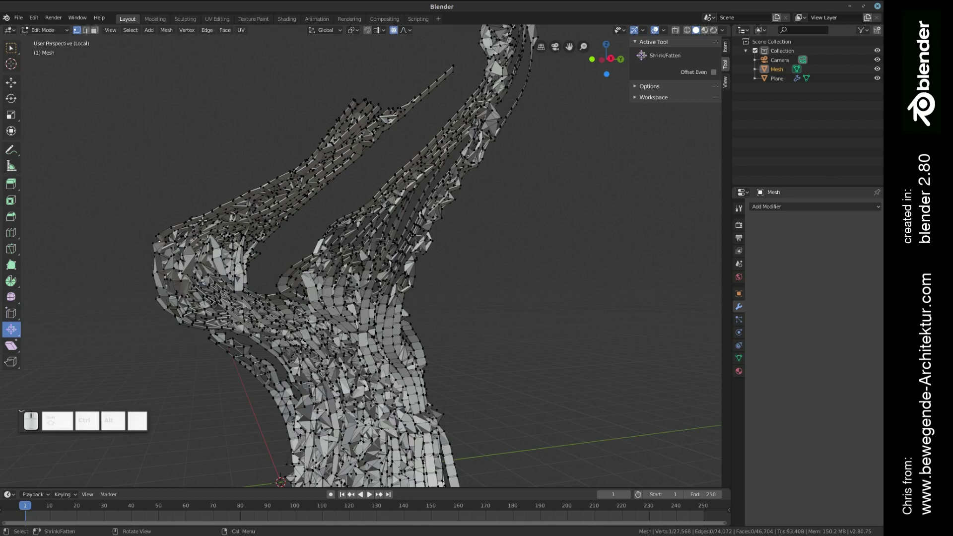
{"action": "mouse_move", "coordinate": [202, 220]}
{"action": "left_mouse_down"}
{"action": "mouse_move", "coordinate": [224, 241]}
{"action": "mouse_move", "coordinate": [213, 234]}
{"action": "left_mouse_up"}
{"action": "scroll", "coordinate": [208, 231], "scroll_direction": "up", "scroll_amount": 5}
{"action": "scroll", "coordinate": [208, 232], "scroll_direction": "down", "scroll_amount": 7}
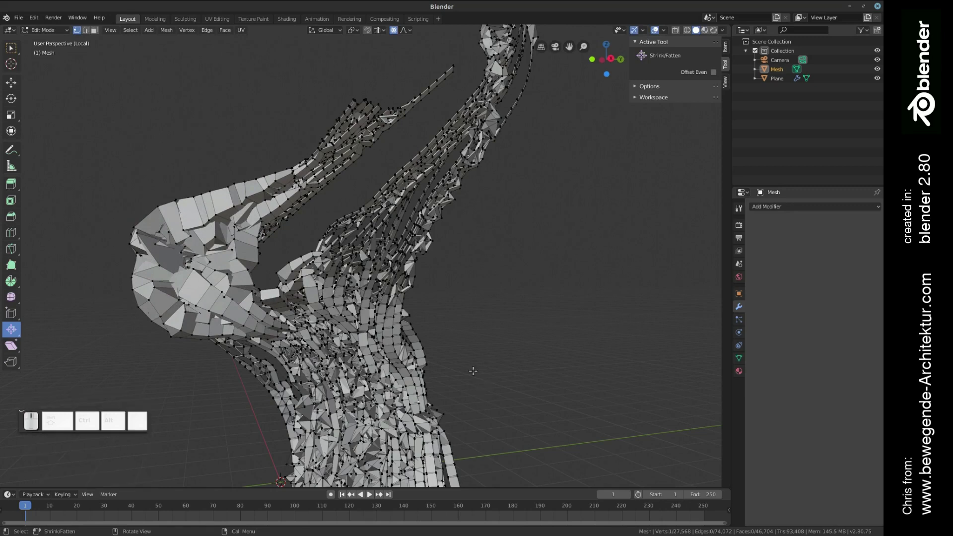
Bulge out the lower trunk with proportional Shrink/Fatten, smooth falloff at size 1.611
{"action": "left_click_drag", "start_coordinate": [472, 371], "coordinate": [534, 419]}
{"action": "scroll", "coordinate": [511, 406], "scroll_direction": "down", "scroll_amount": 2}
{"action": "scroll", "coordinate": [513, 406], "scroll_direction": "up", "scroll_amount": 3}
{"action": "scroll", "coordinate": [545, 422], "scroll_direction": "down", "scroll_amount": 2}
{"action": "scroll", "coordinate": [547, 423], "scroll_direction": "up", "scroll_amount": 2}
{"action": "scroll", "coordinate": [535, 421], "scroll_direction": "down", "scroll_amount": 3}
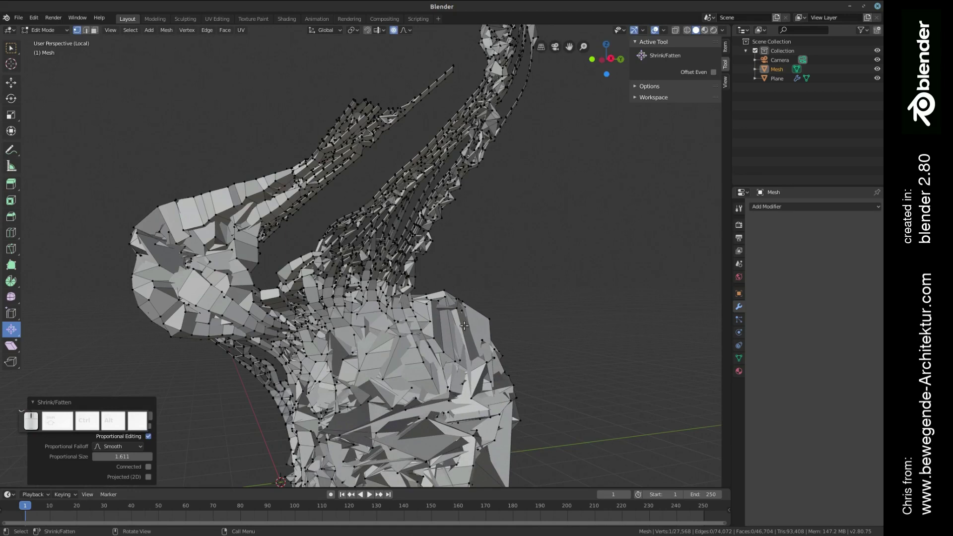
Back in Object Mode, add a Catmull-Clark Subdivision Surface modifier, viewport 1, render 2
{"action": "key", "text": "Tab"}
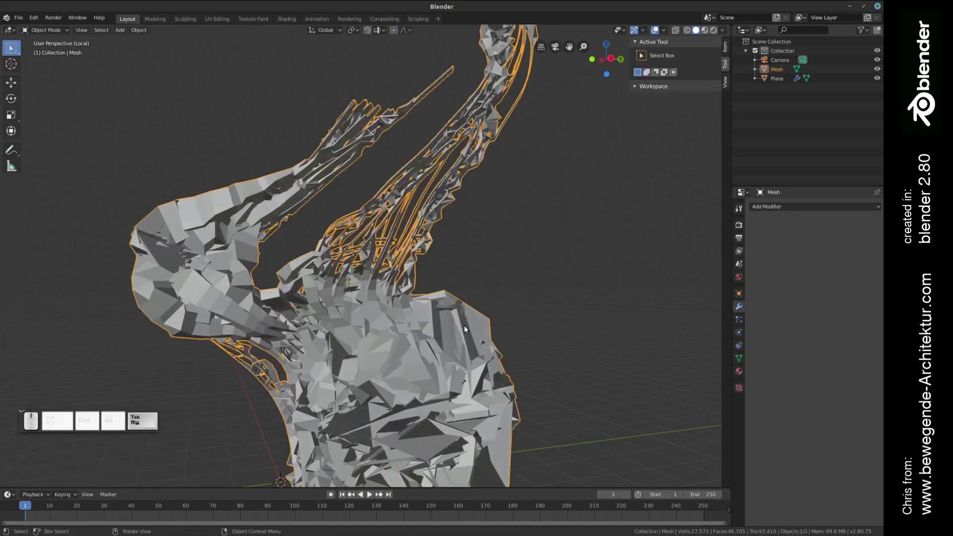
{"action": "left_click", "coordinate": [791, 204]}
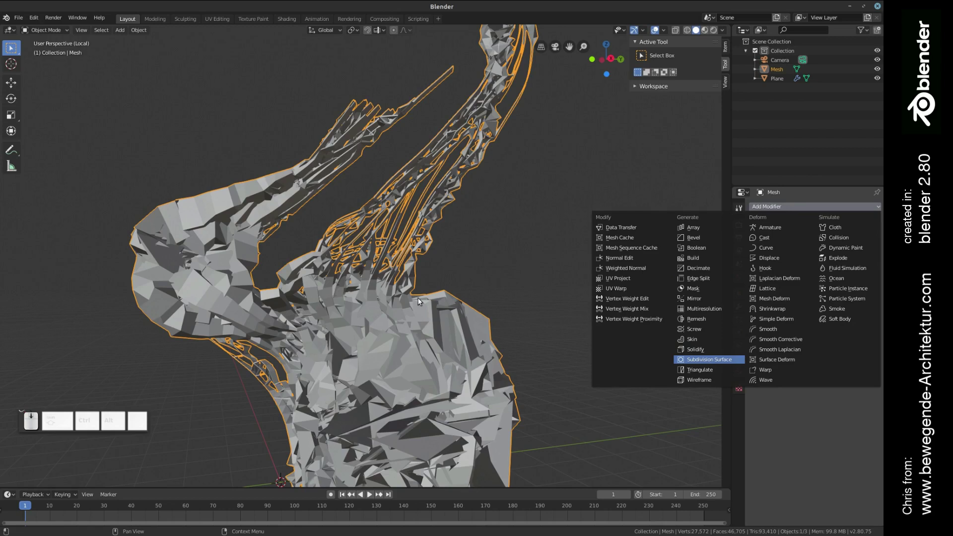
{"action": "key", "text": "Return"}
{"action": "scroll", "coordinate": [417, 296], "scroll_direction": "down", "scroll_amount": 3}
{"action": "scroll", "coordinate": [418, 297], "scroll_direction": "up", "scroll_amount": 4}
{"action": "mouse_move", "coordinate": [415, 365]}
{"action": "middle_mouse_down"}
{"action": "mouse_move", "coordinate": [403, 354]}
{"action": "mouse_move", "coordinate": [424, 357]}
{"action": "mouse_move", "coordinate": [409, 360]}
{"action": "mouse_move", "coordinate": [437, 375]}
{"action": "mouse_move", "coordinate": [444, 415]}
{"action": "mouse_move", "coordinate": [467, 440]}
{"action": "mouse_move", "coordinate": [532, 357]}
{"action": "mouse_move", "coordinate": [604, 349]}
{"action": "mouse_move", "coordinate": [463, 386]}
{"action": "mouse_move", "coordinate": [427, 356]}
{"action": "middle_mouse_up"}
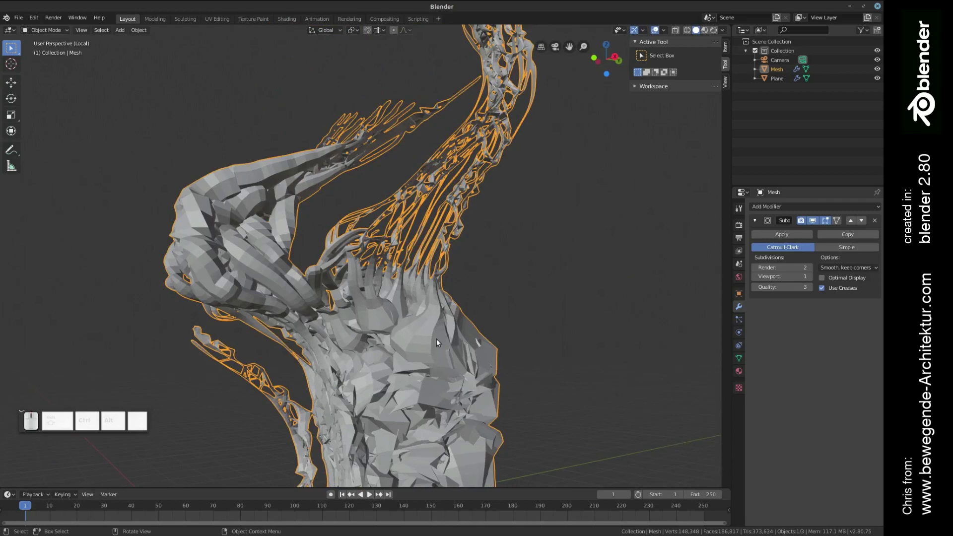
{"action": "middle_click_drag", "start_coordinate": [445, 324], "coordinate": [425, 325]}
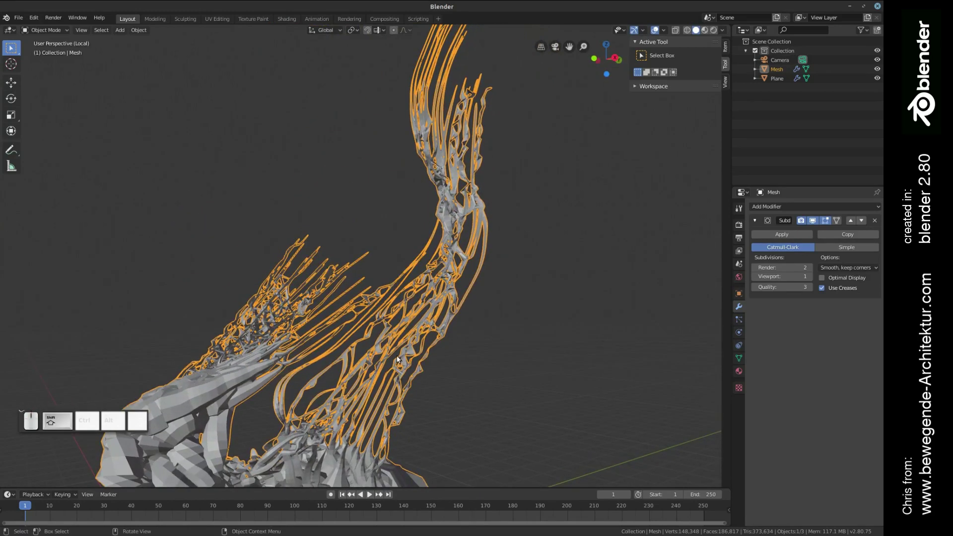
{"action": "middle_click_drag", "start_coordinate": [395, 364], "coordinate": [415, 308], "text": "shift"}
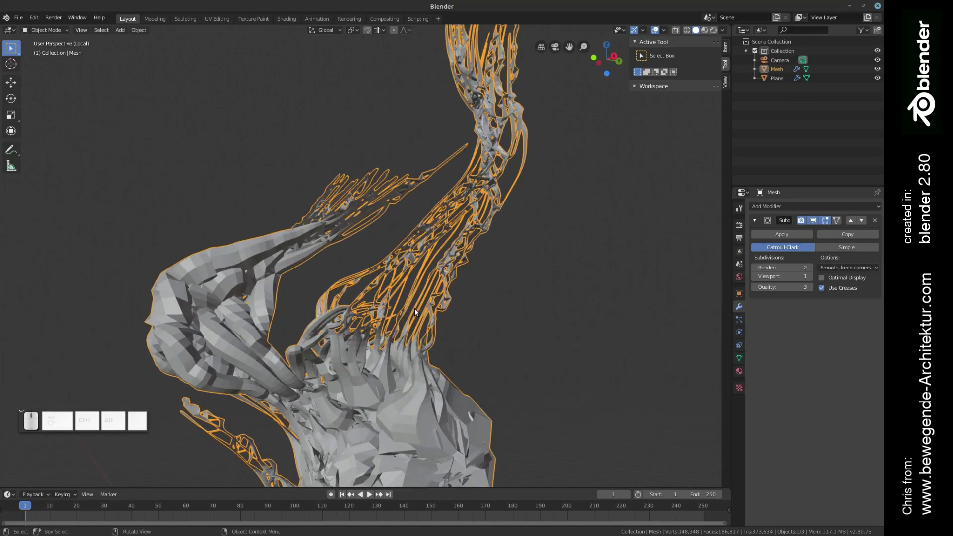
{"action": "middle_click_drag", "start_coordinate": [415, 309], "coordinate": [363, 293], "text": "shift"}
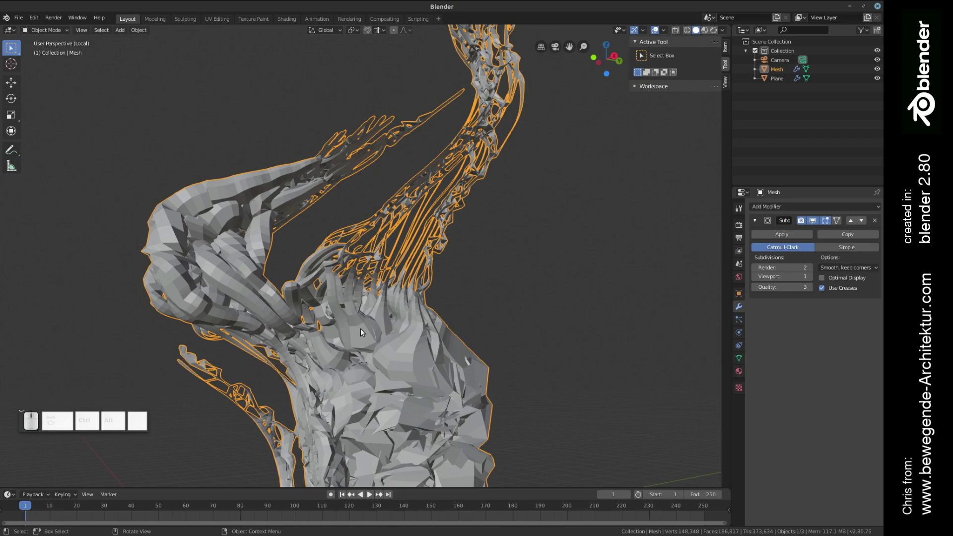
{"action": "mouse_move", "coordinate": [360, 336]}
{"action": "middle_mouse_down"}
{"action": "mouse_move", "coordinate": [365, 356]}
{"action": "mouse_move", "coordinate": [347, 352]}
{"action": "mouse_move", "coordinate": [341, 342]}
{"action": "mouse_move", "coordinate": [395, 273]}
{"action": "mouse_move", "coordinate": [367, 255]}
{"action": "mouse_move", "coordinate": [388, 268]}
{"action": "middle_mouse_up"}
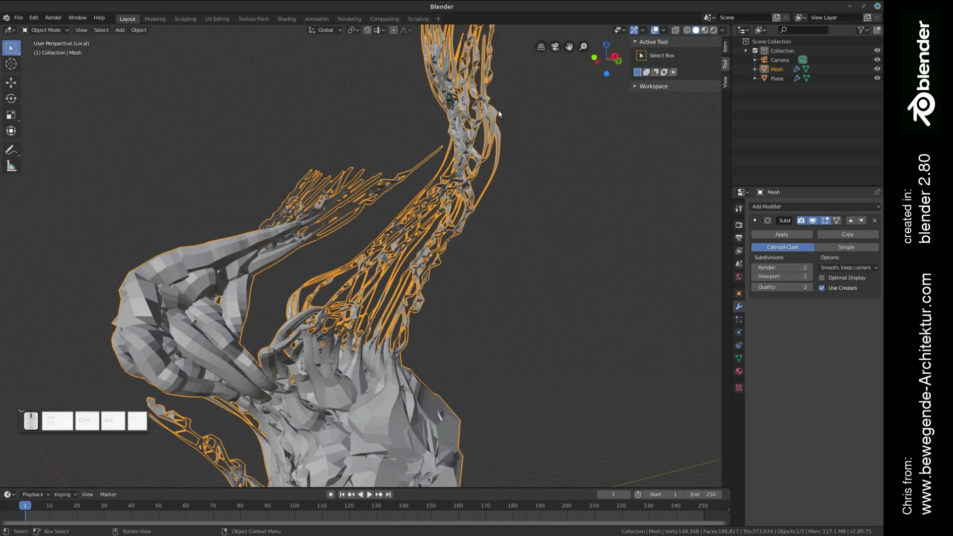
{"action": "middle_click_drag", "start_coordinate": [449, 214], "coordinate": [441, 224]}
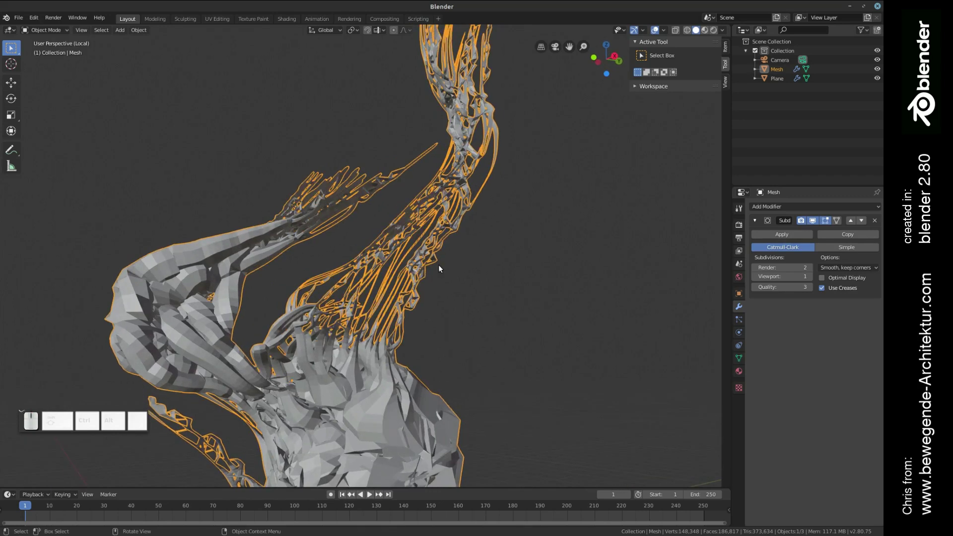